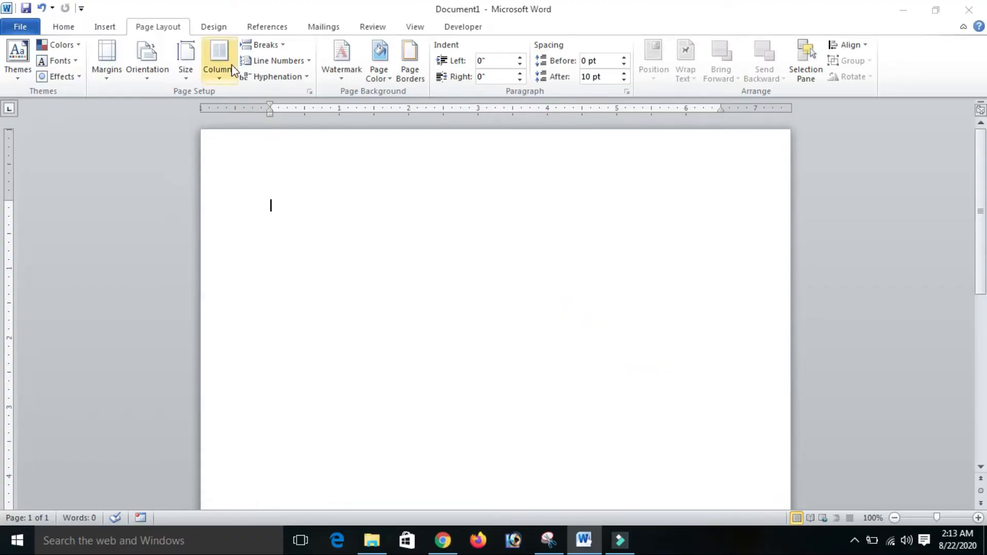
left_click(167, 24)
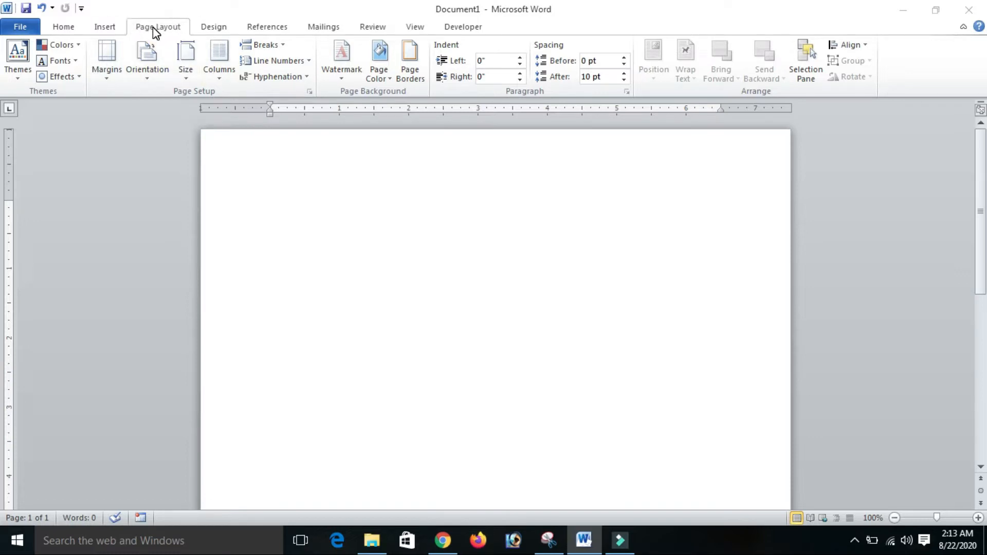
left_click(215, 33)
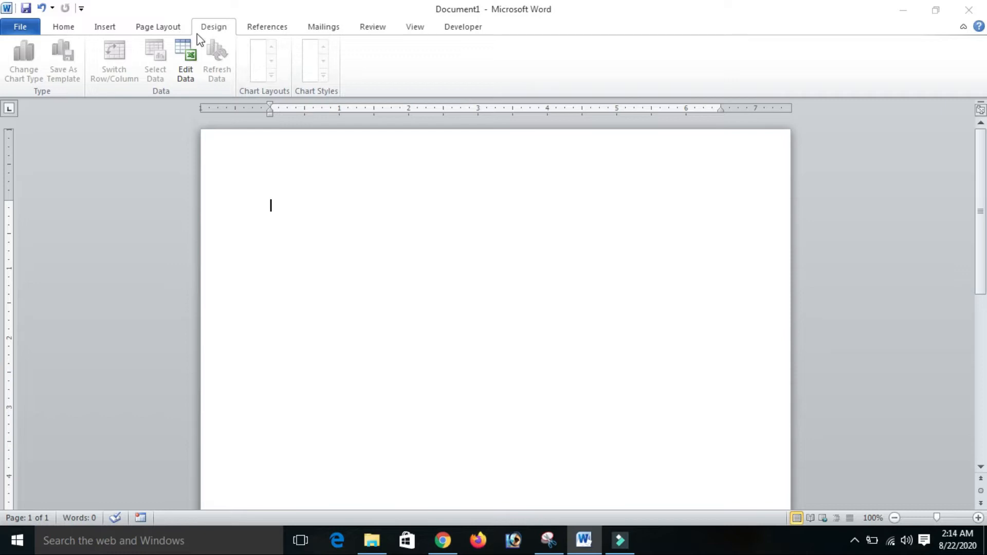
left_click(157, 31)
left_click(487, 301)
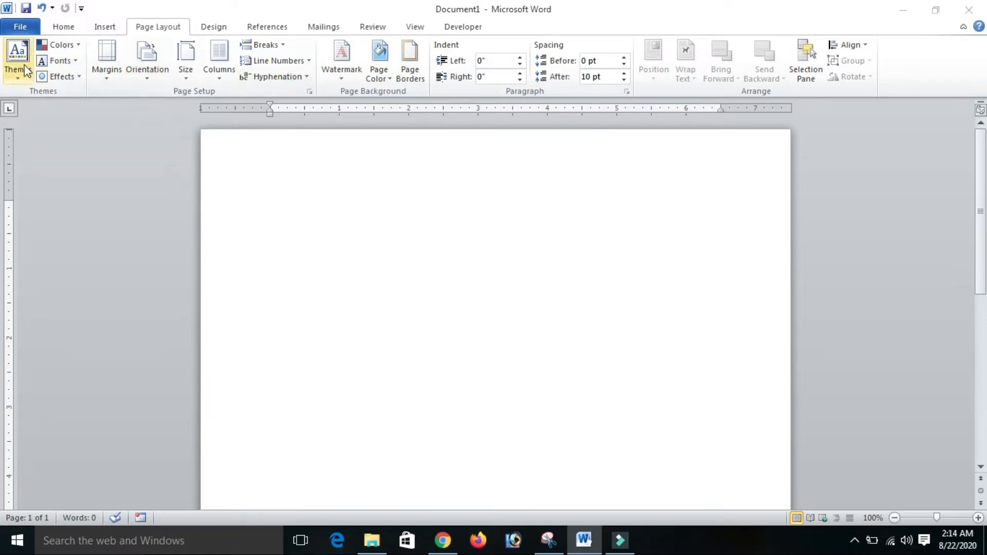
Set the page color to the dark orange theme shade and generate sample text with =rand(3,2).
left_click(387, 76)
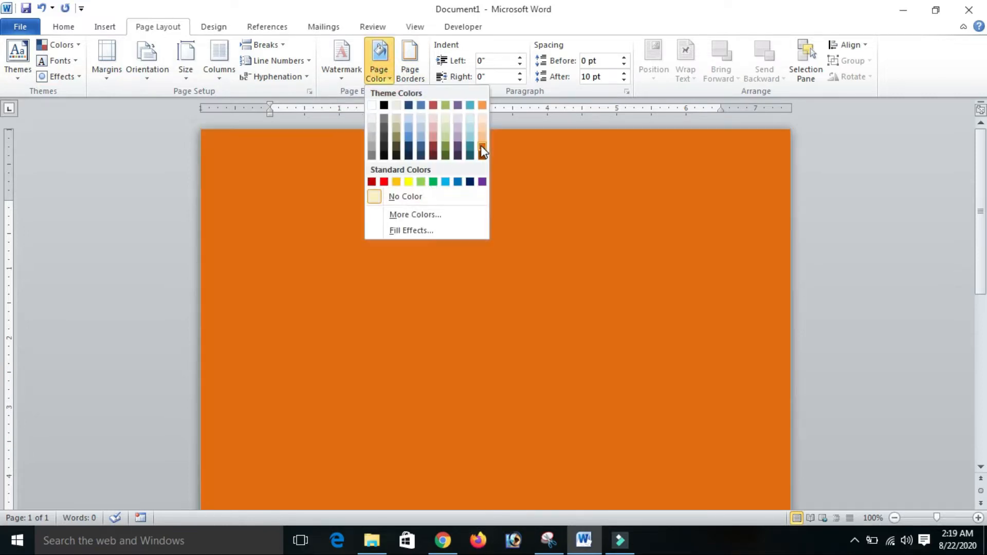
left_click(482, 146)
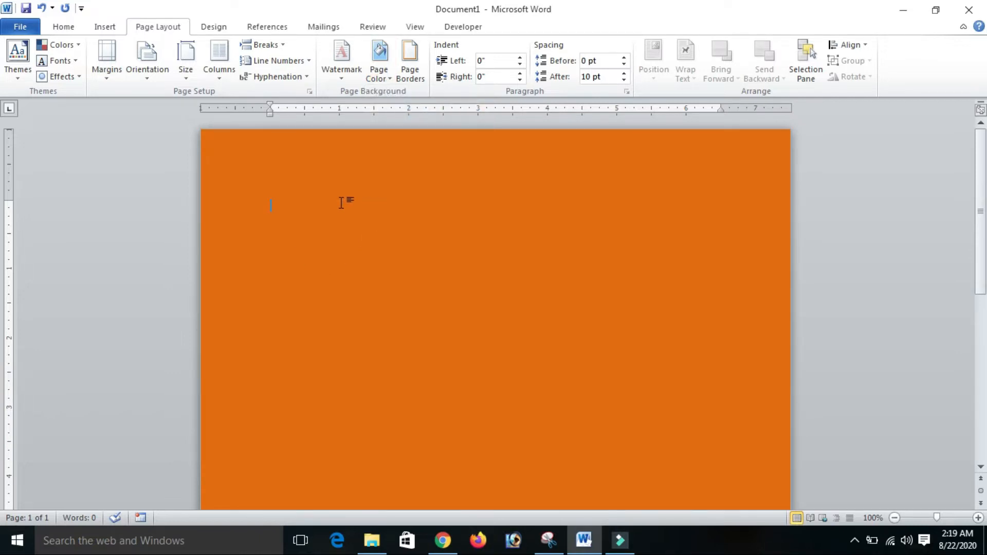
type("=rand(3,2)")
key("Return")
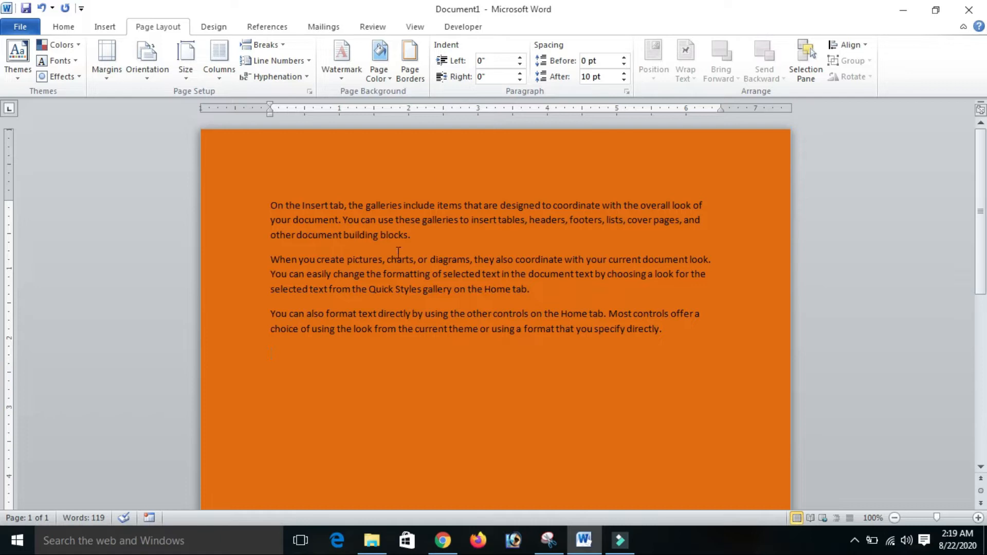
Apply the built-in Austin theme to the document and switch its theme colors to the Office set.
left_click(15, 82)
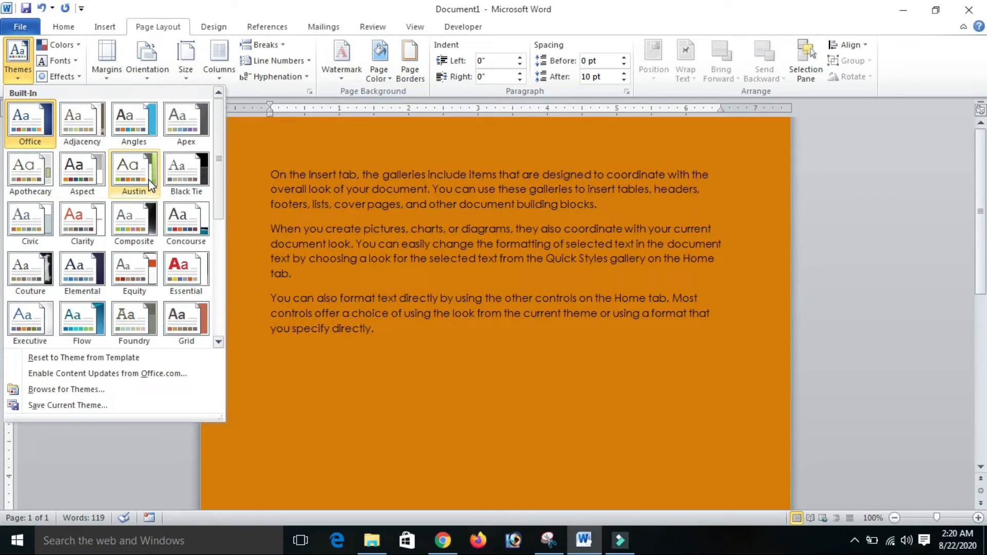
left_click(150, 185)
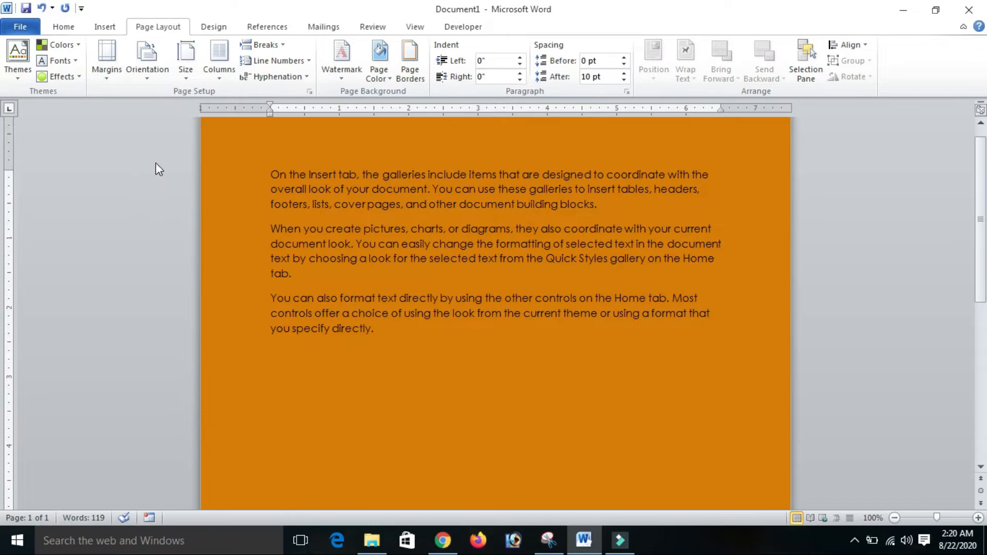
left_click(81, 48)
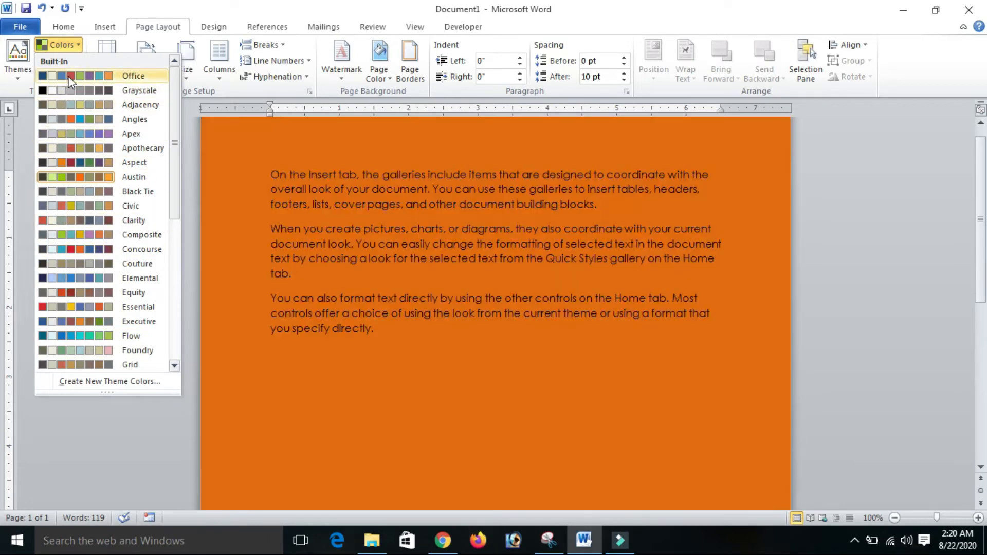
left_click(69, 75)
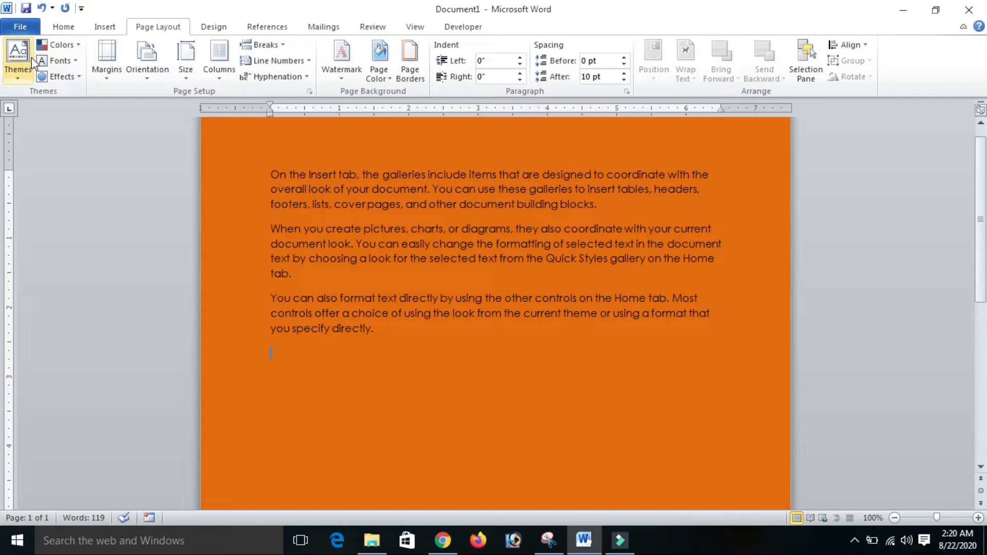
Set the document's theme fonts to the built-in Elemental set with Palatino Linotype.
left_click(57, 60)
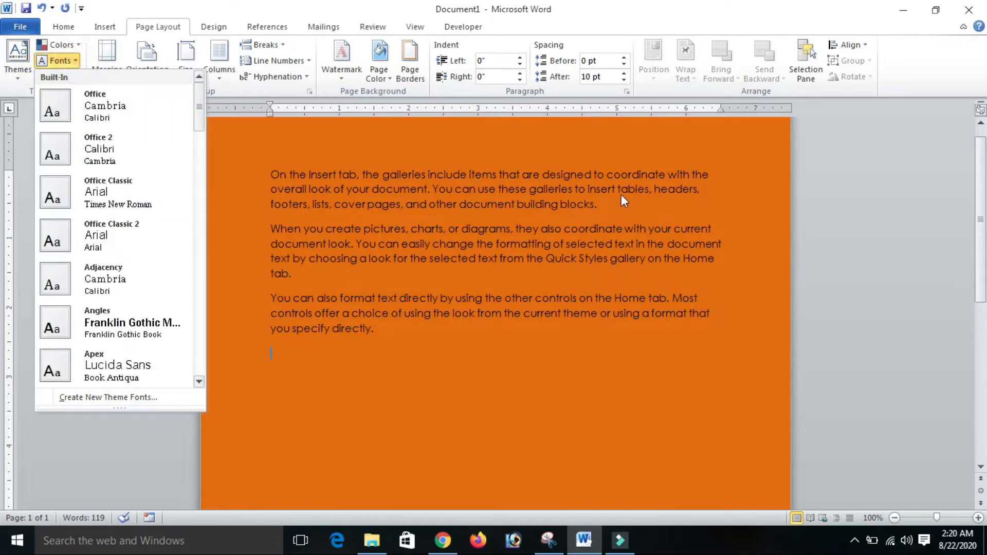
left_click(672, 196)
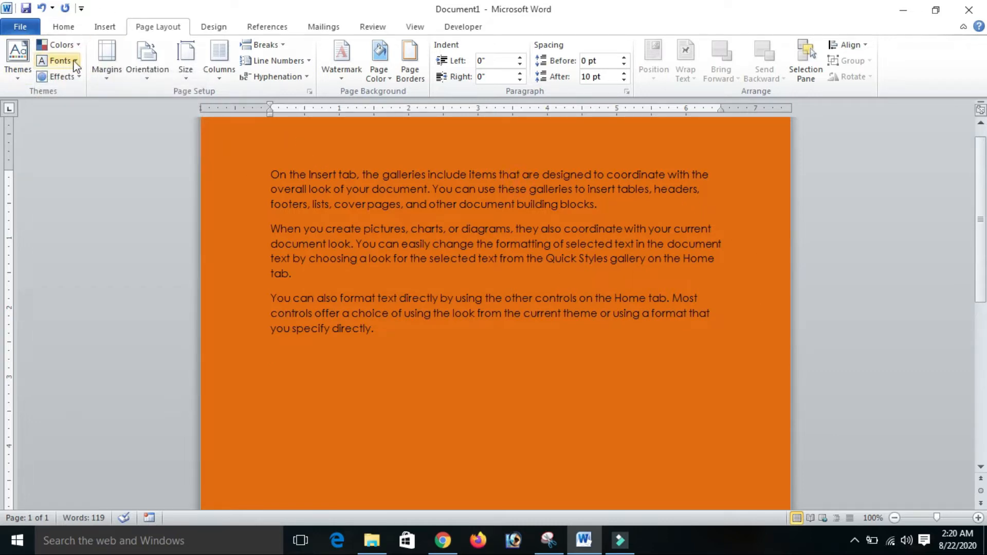
left_click(73, 62)
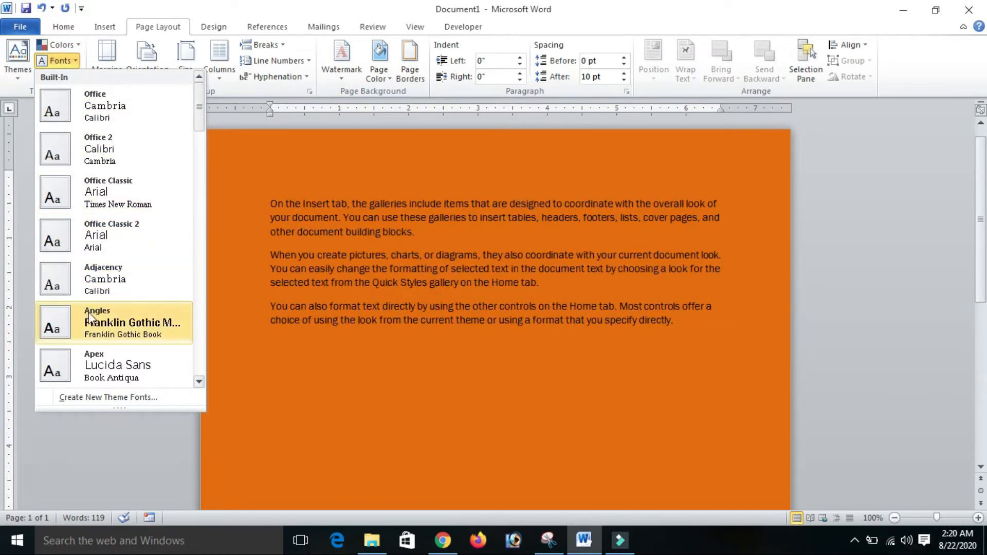
left_click_drag(199, 101, 175, 173)
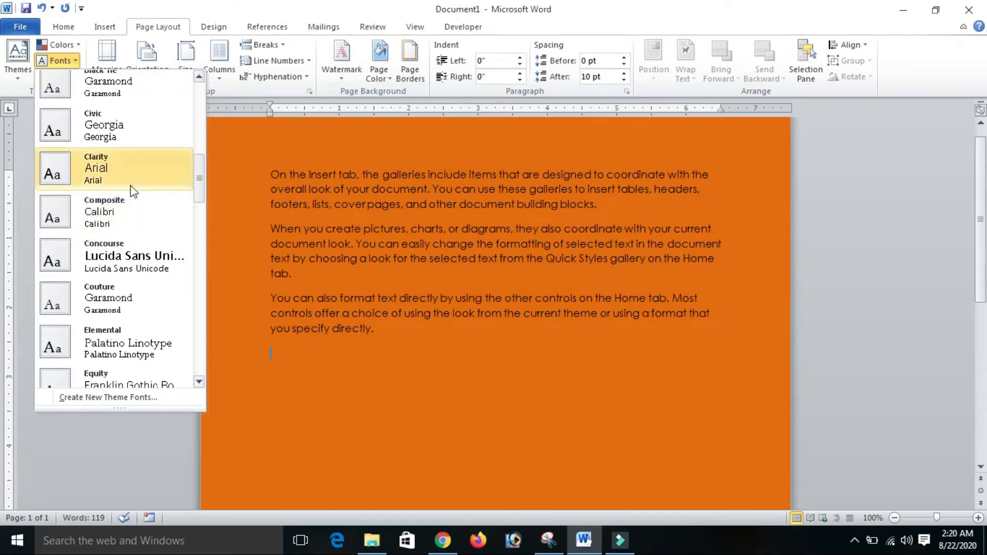
left_click(108, 341)
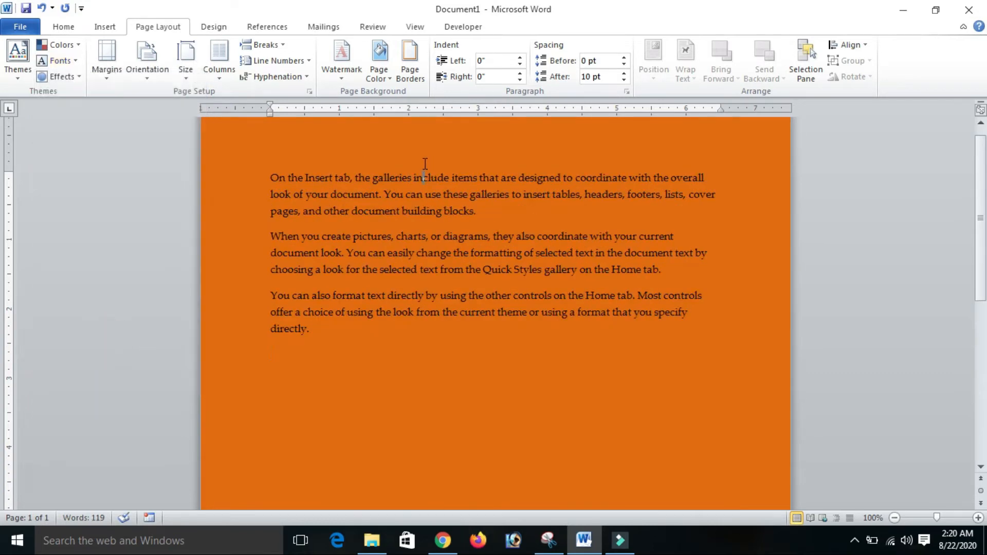
left_click(57, 60)
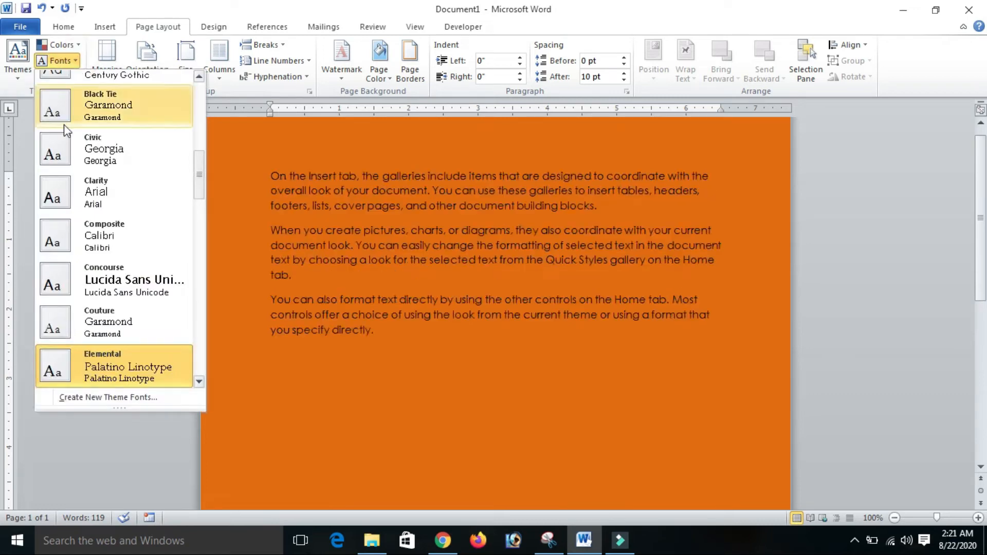
left_click(15, 75)
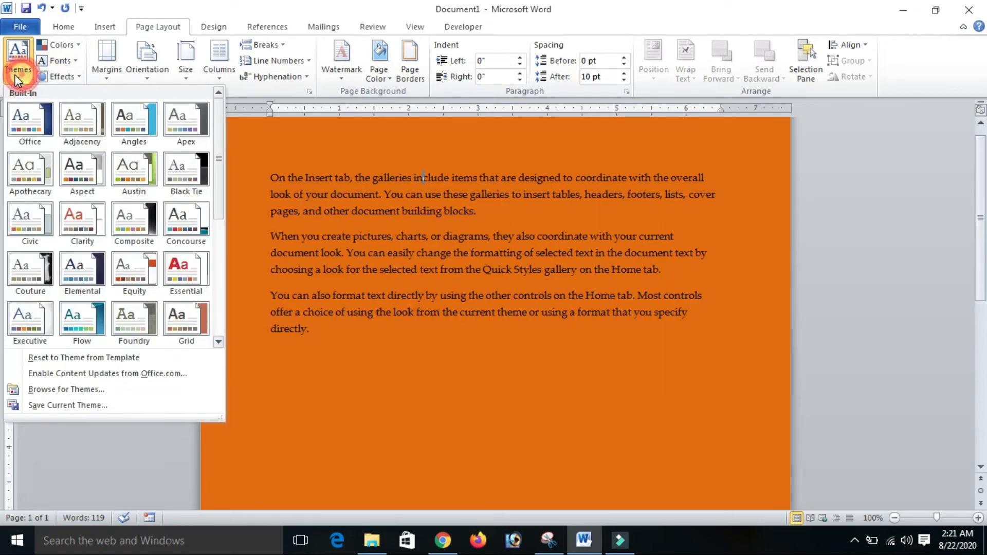
left_click(72, 44)
left_click(227, 153)
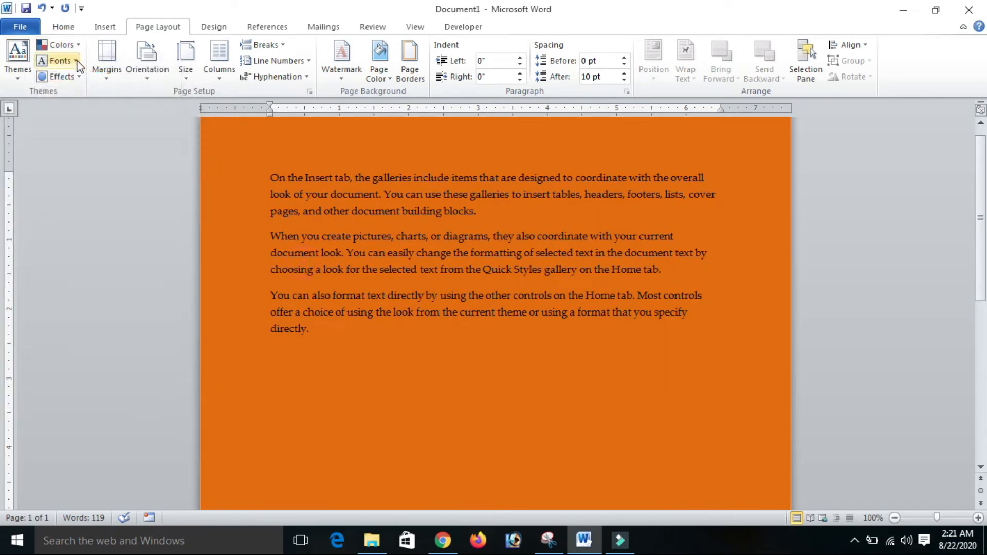
Change the theme fonts to a built-in set further down the list that uses a heavier sans-serif body font.
left_click(77, 61)
left_click_drag(198, 165, 199, 231)
left_click(165, 275)
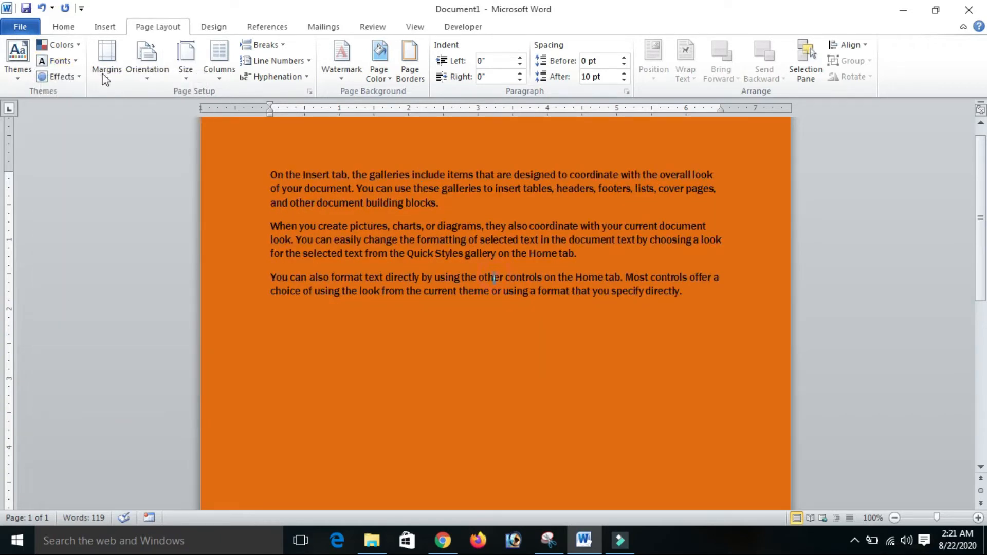
left_click(80, 82)
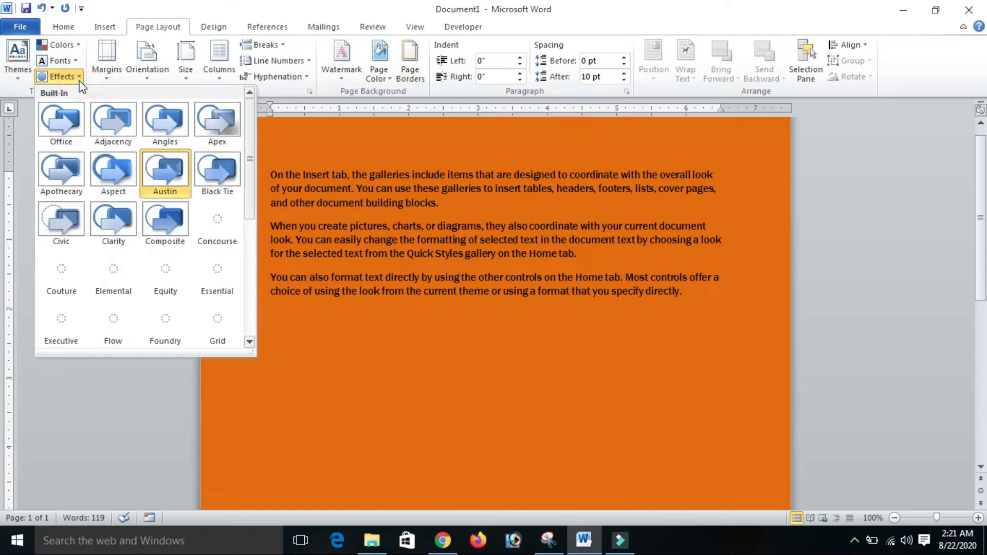
left_click(104, 27)
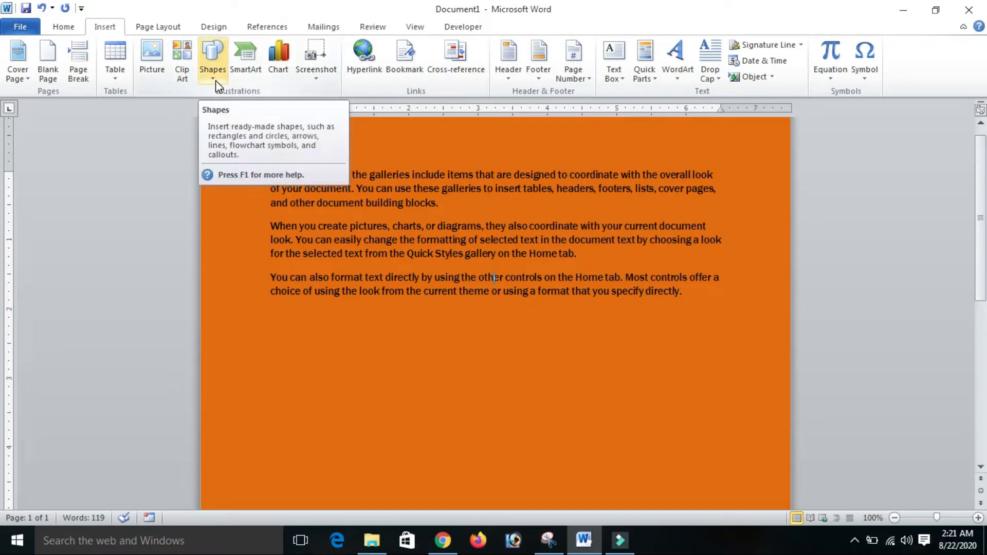
left_click(158, 27)
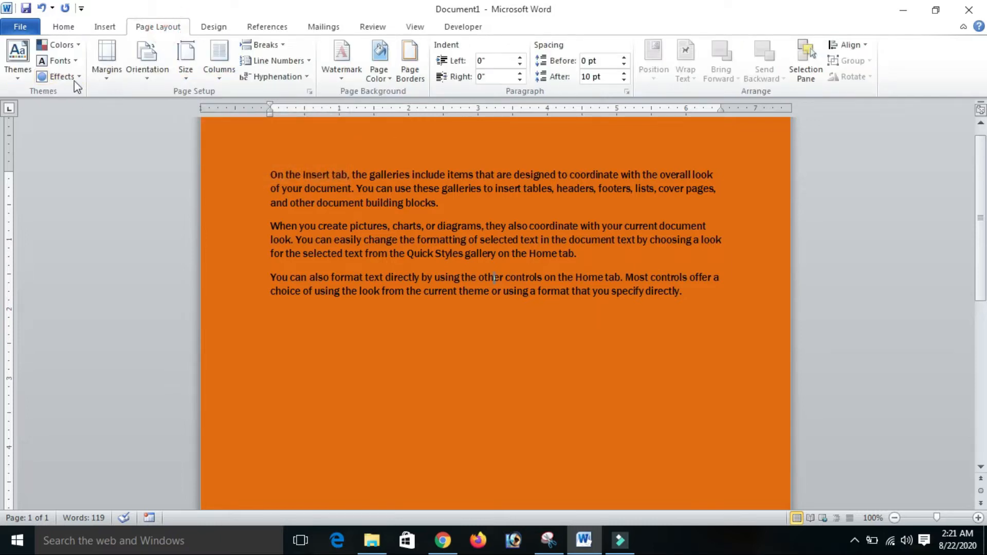
Draw a rectangle about 2.17" high and 2.62" wide below the last paragraph.
left_click(111, 27)
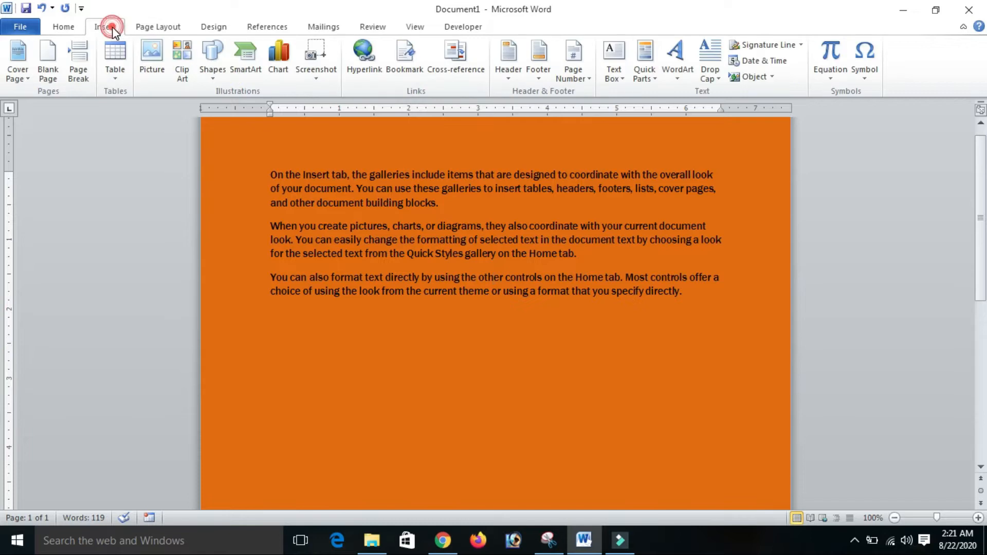
left_click(213, 59)
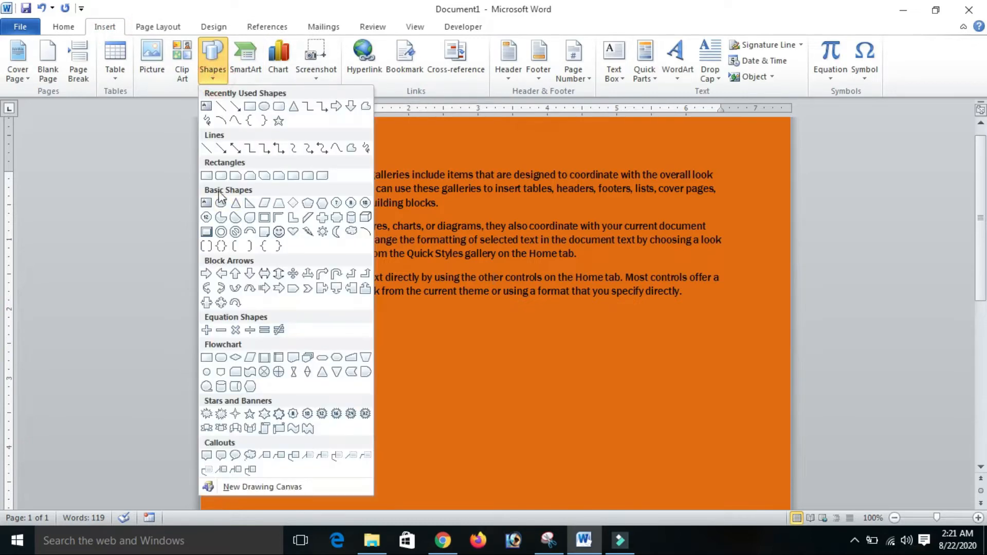
left_click(206, 175)
mouse_move(282, 315)
left_mouse_down()
mouse_move(511, 412)
mouse_move(464, 465)
left_mouse_up()
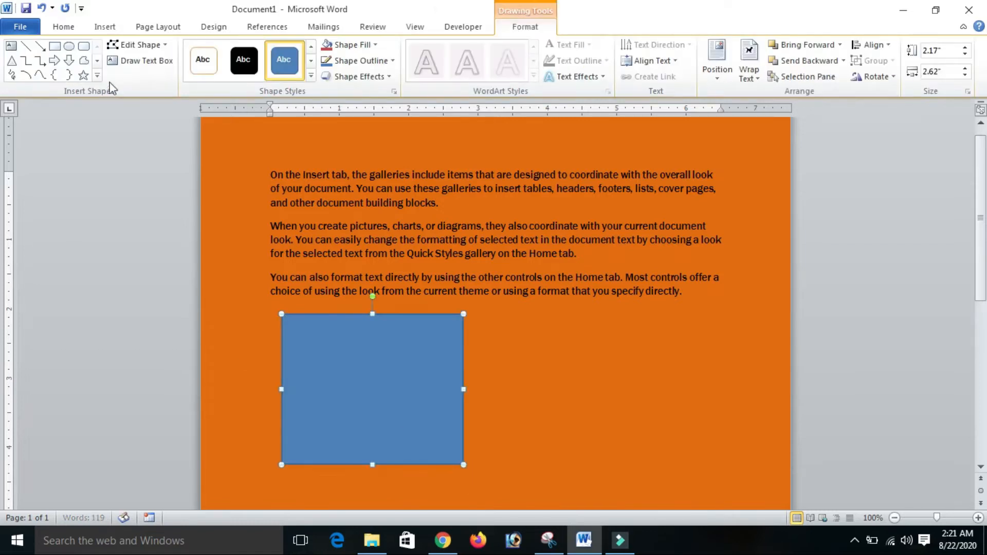
Apply the Office theme effects with the rectangle selected.
left_click(159, 26)
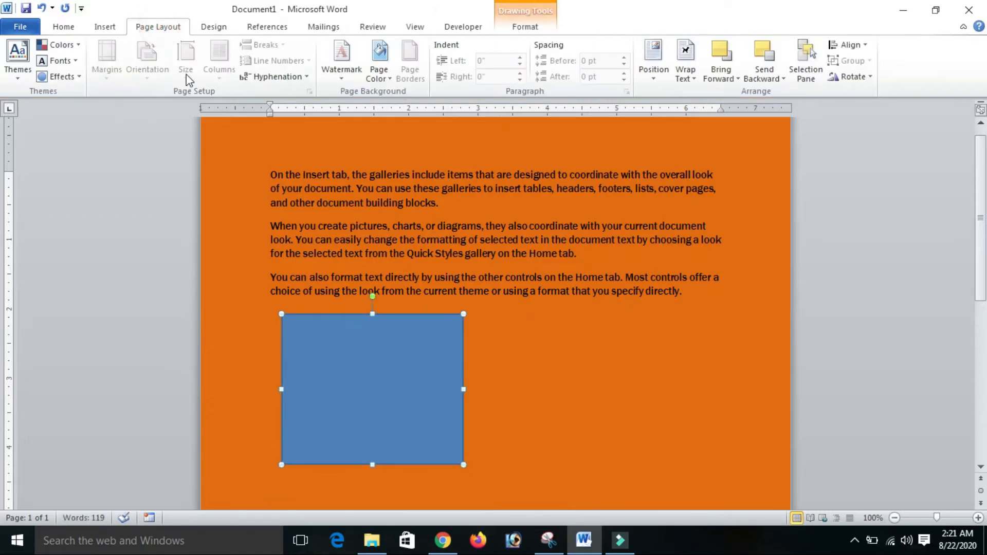
left_click(83, 76)
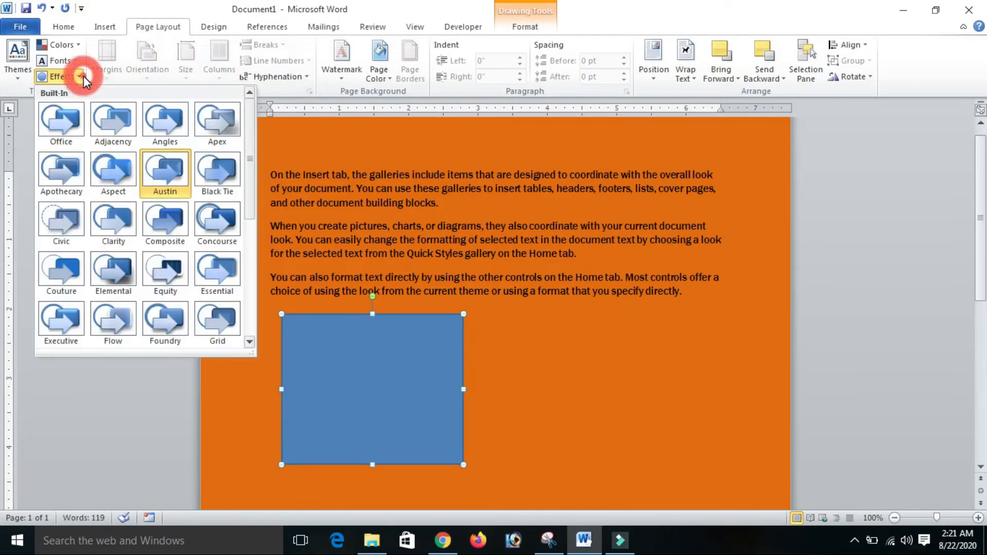
left_click(43, 124)
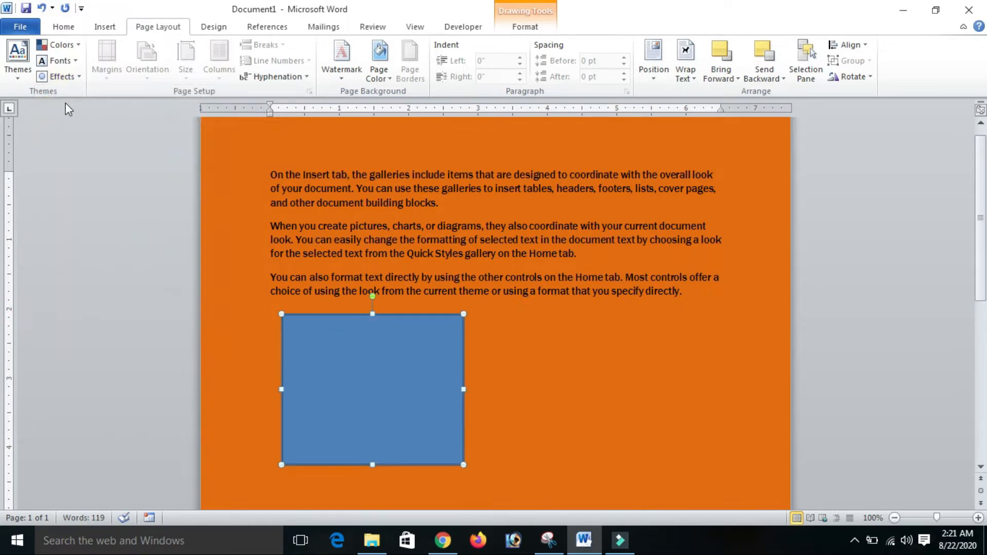
Set the document's theme effects to Elemental and leave the effects gallery without choosing another set.
left_click(78, 78)
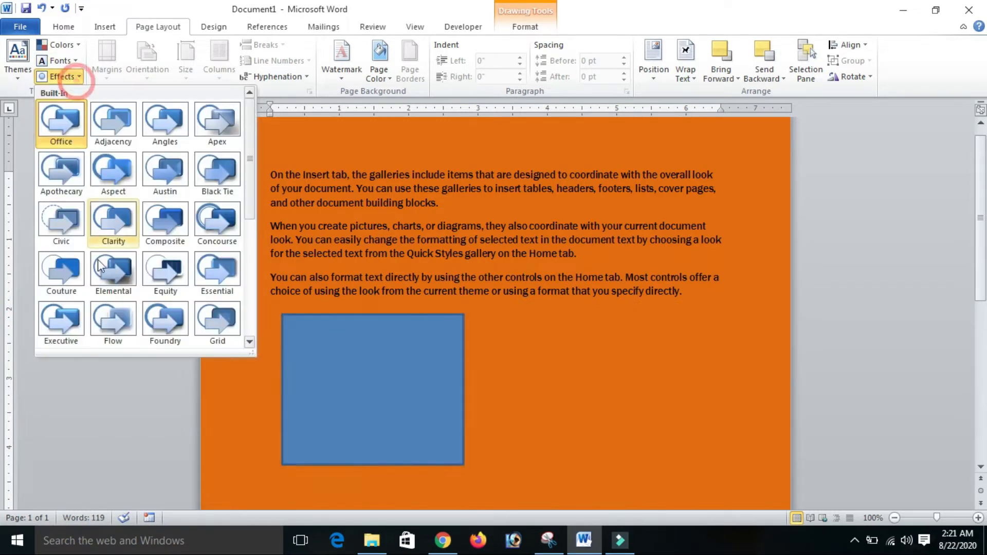
left_click(126, 279)
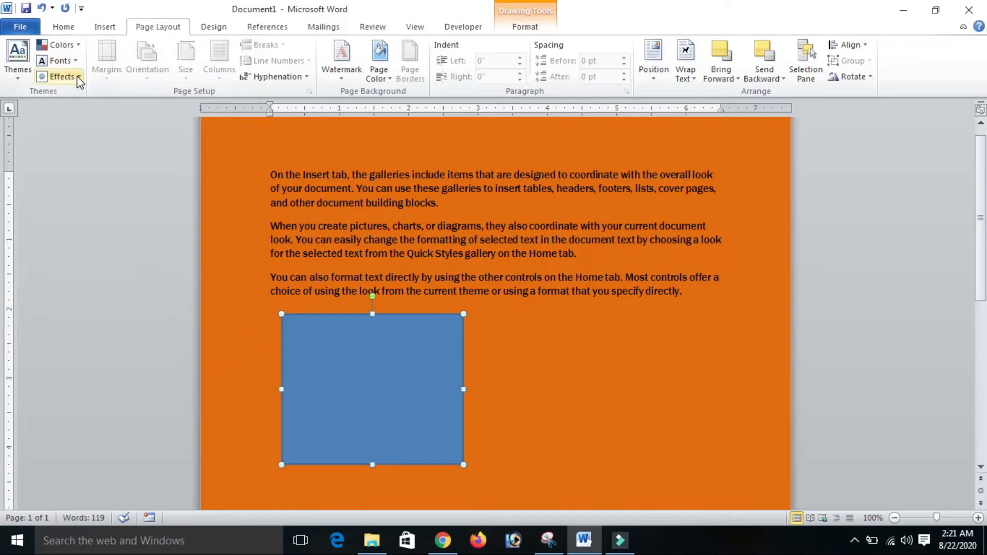
left_click(77, 77)
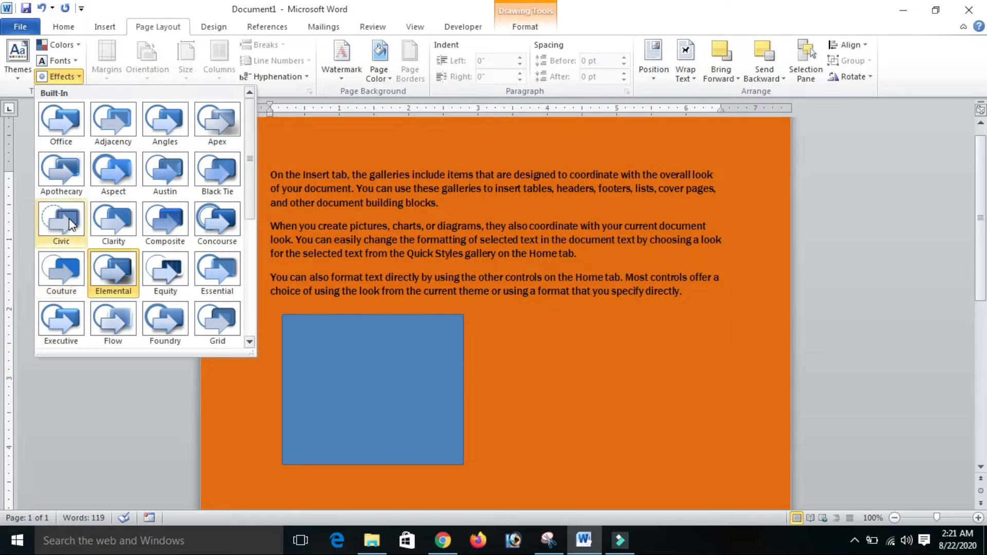
key("Escape")
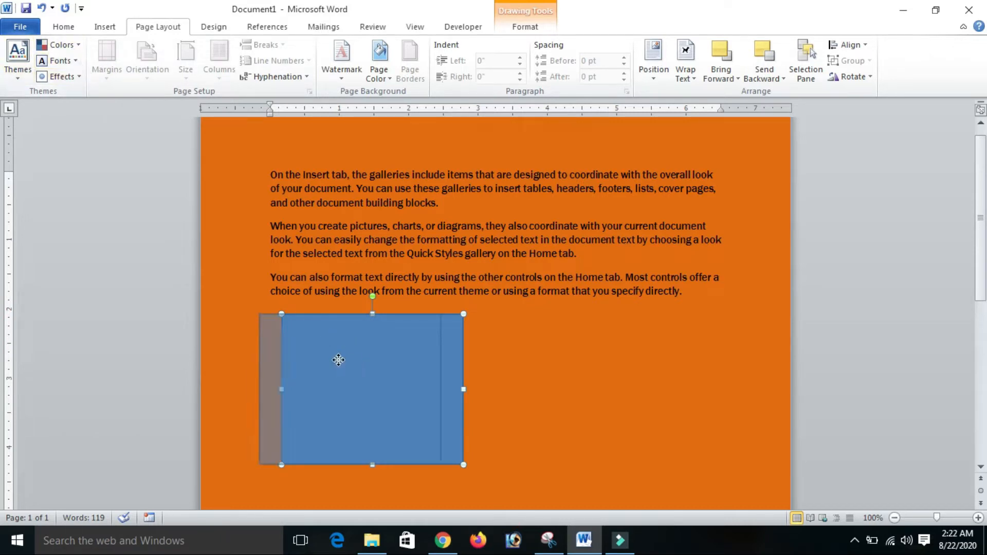
Move the rectangle about 0.4" to the left, slightly past the text margin, and deselect it.
left_click_drag(351, 359, 322, 359)
left_click(486, 370)
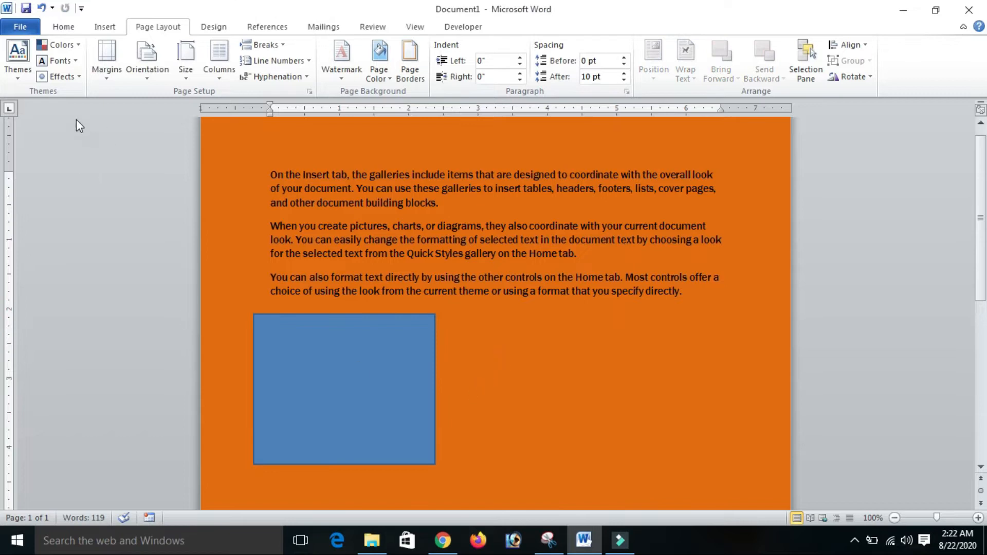
left_click(100, 82)
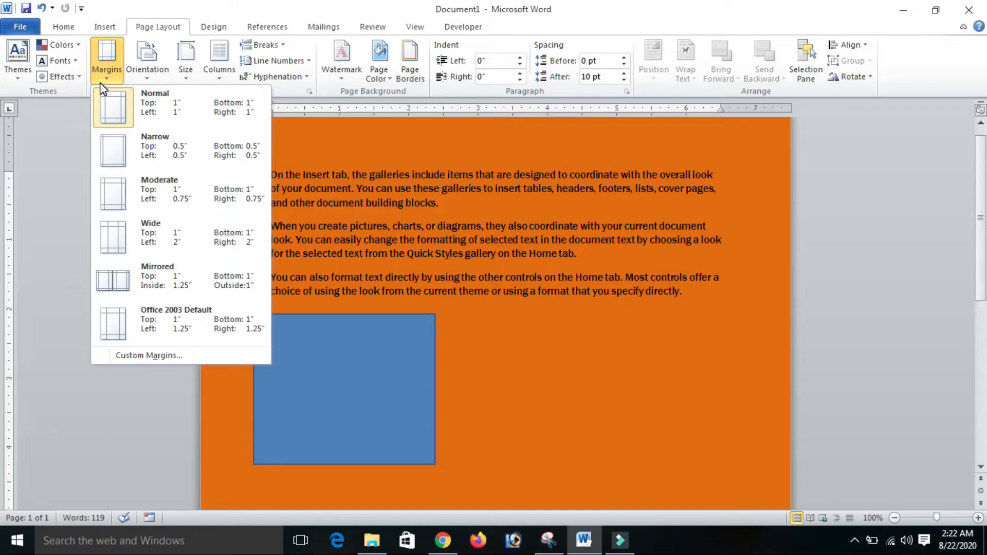
left_click(493, 202)
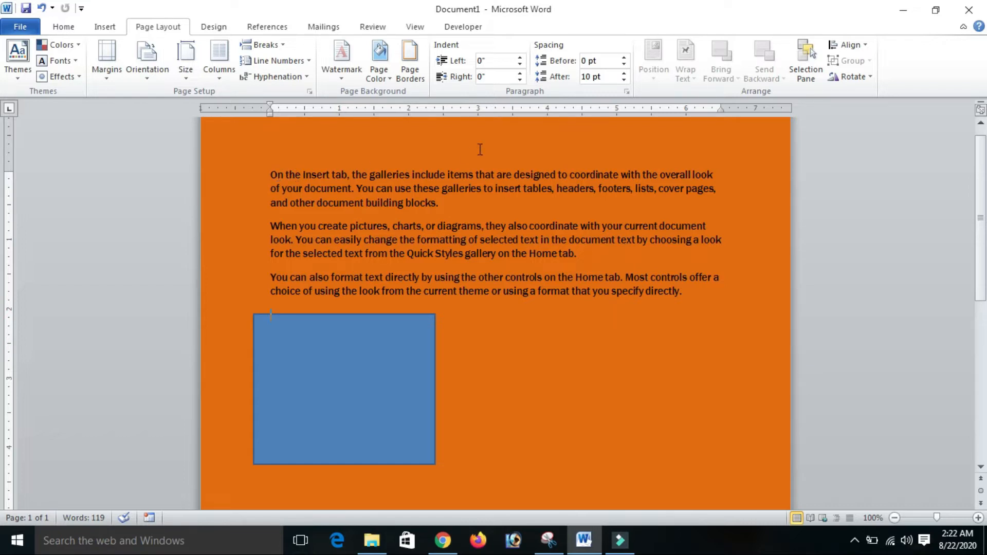
left_click(619, 225)
left_click(107, 82)
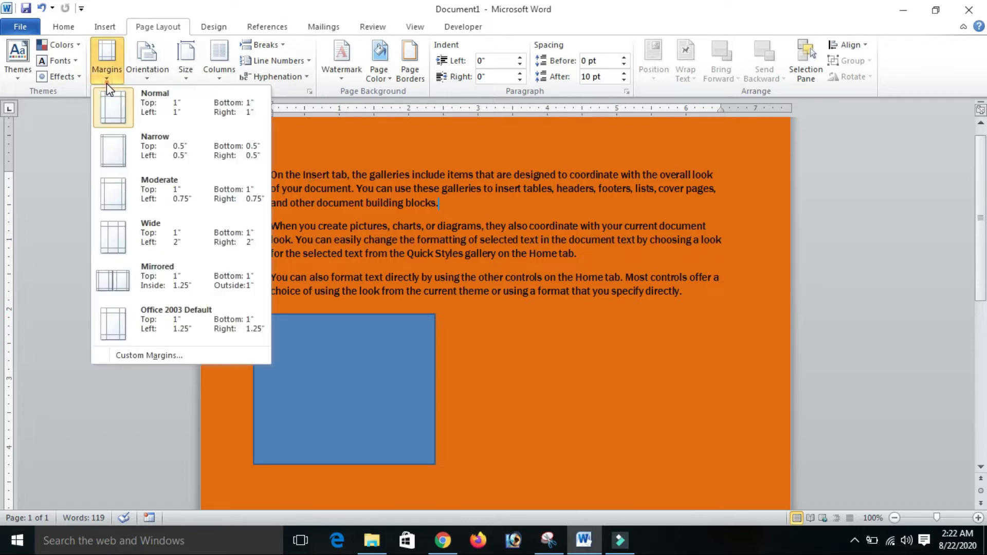
left_click(351, 174)
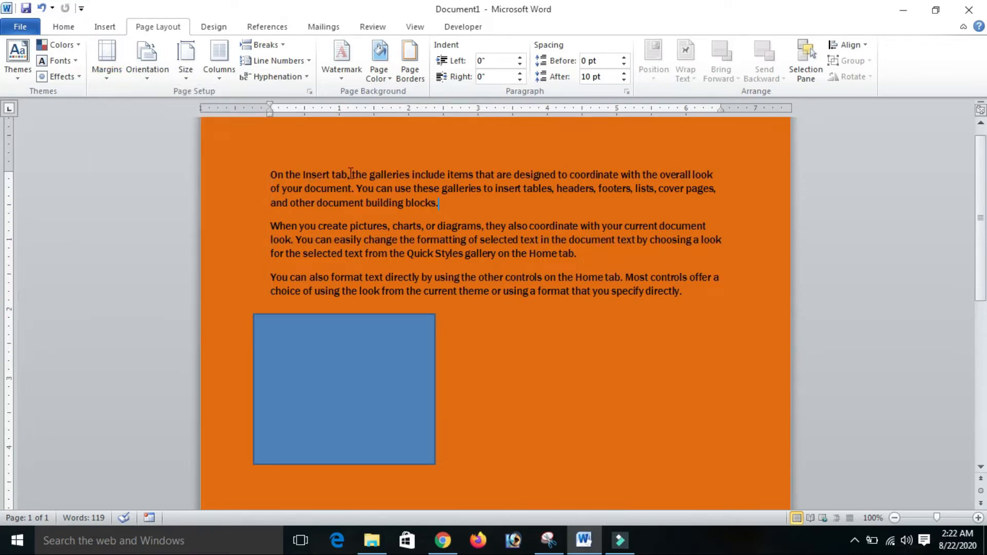
double_click(359, 175)
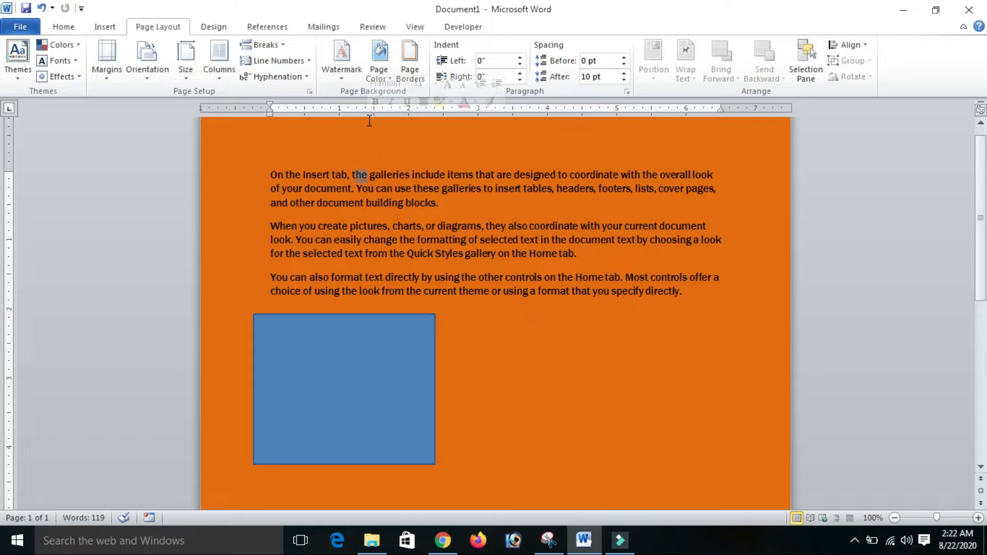
left_click(267, 231)
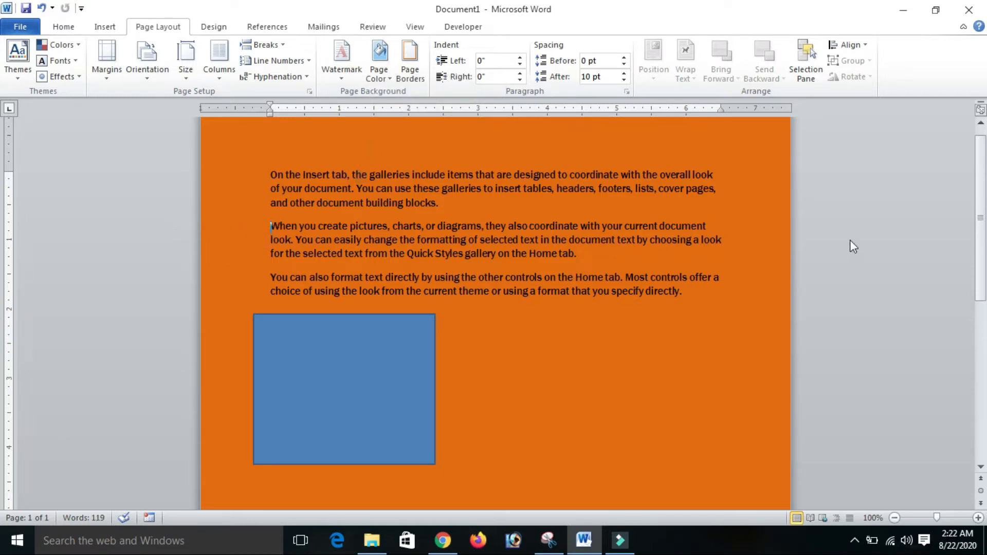
left_click_drag(980, 205, 984, 416)
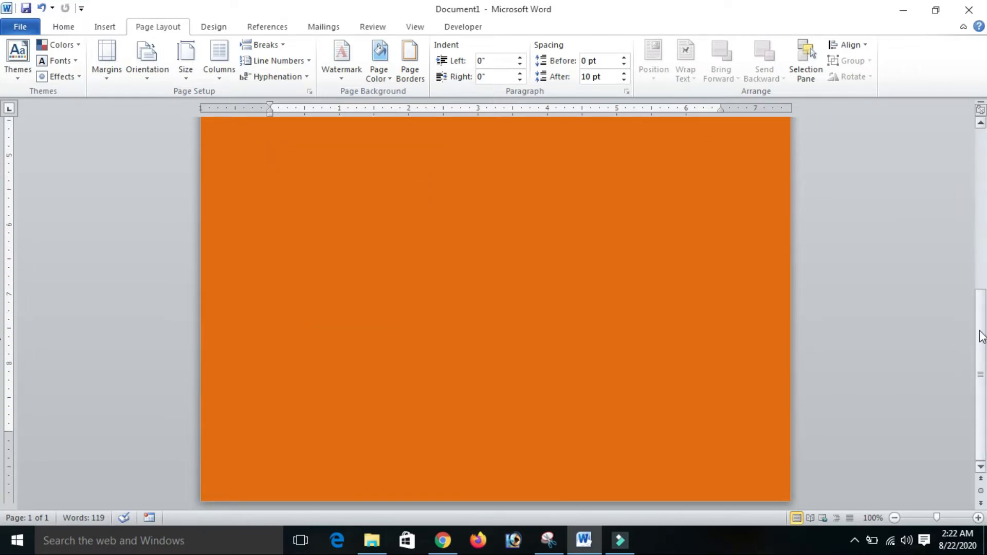
left_click_drag(981, 363, 986, 172)
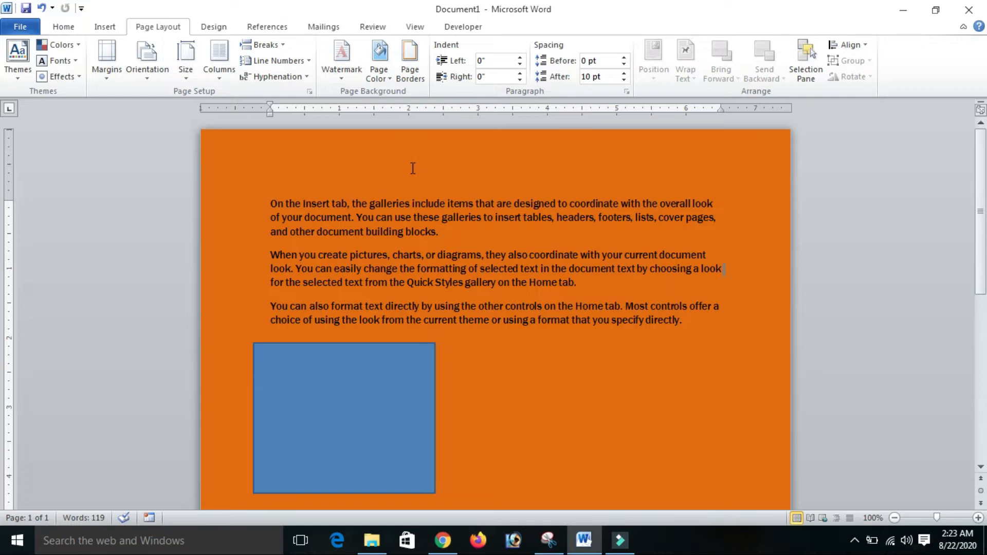
Apply the Normal margin preset, and replace it with the Narrow preset of 0.5" on all sides.
left_click(114, 83)
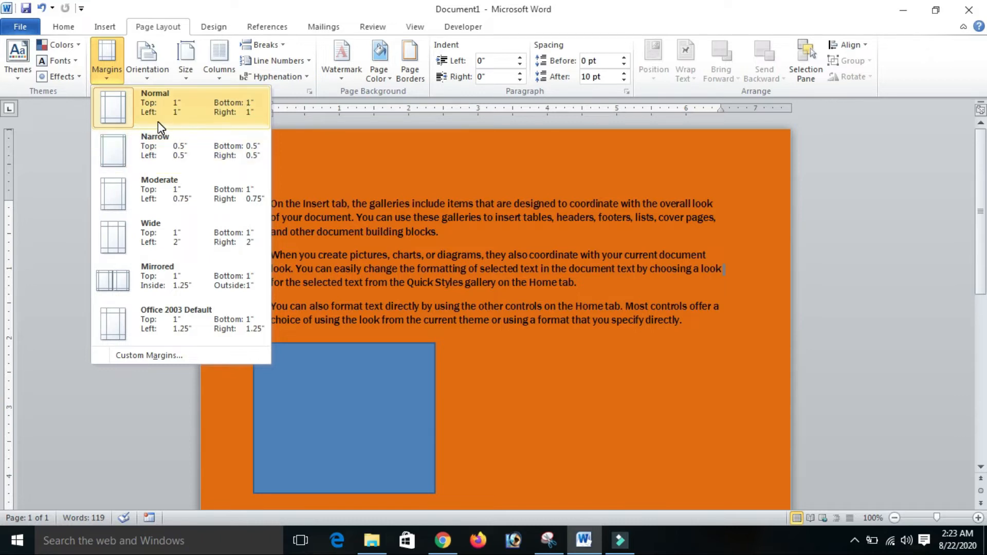
left_click(215, 123)
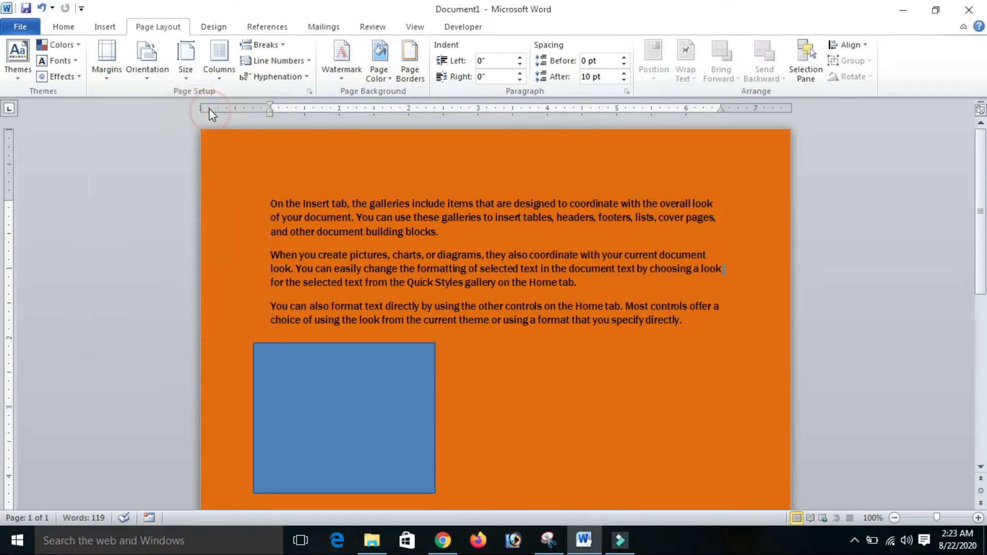
left_click(109, 76)
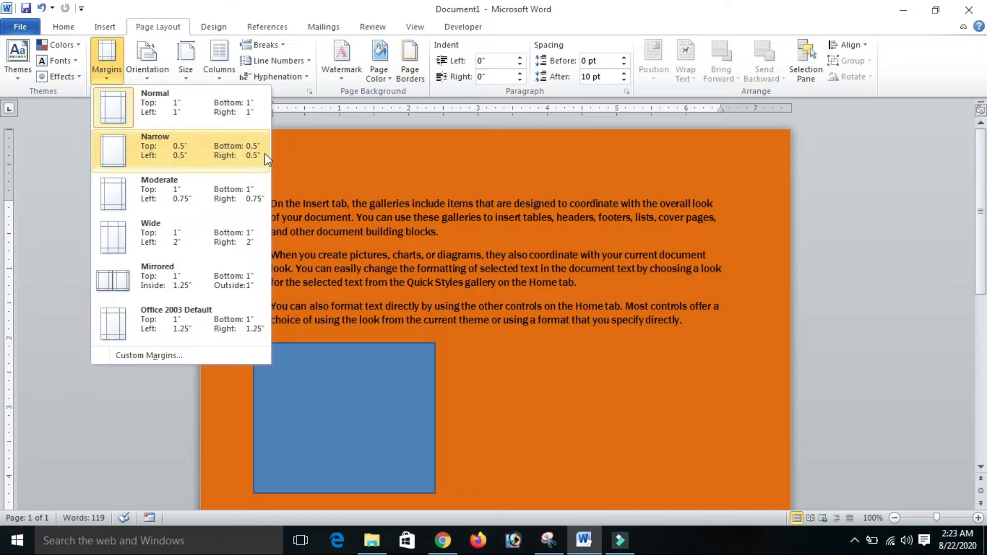
left_click(196, 149)
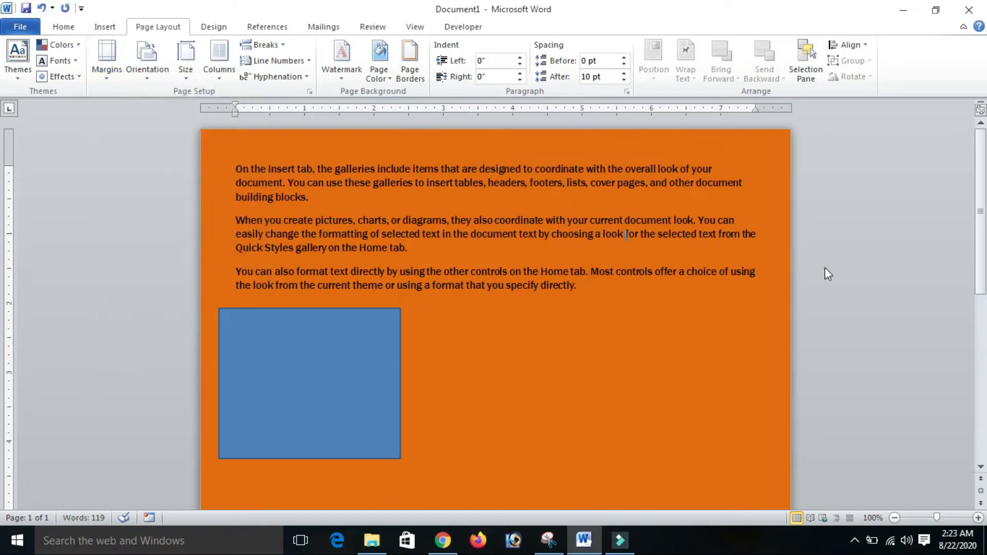
left_click(108, 80)
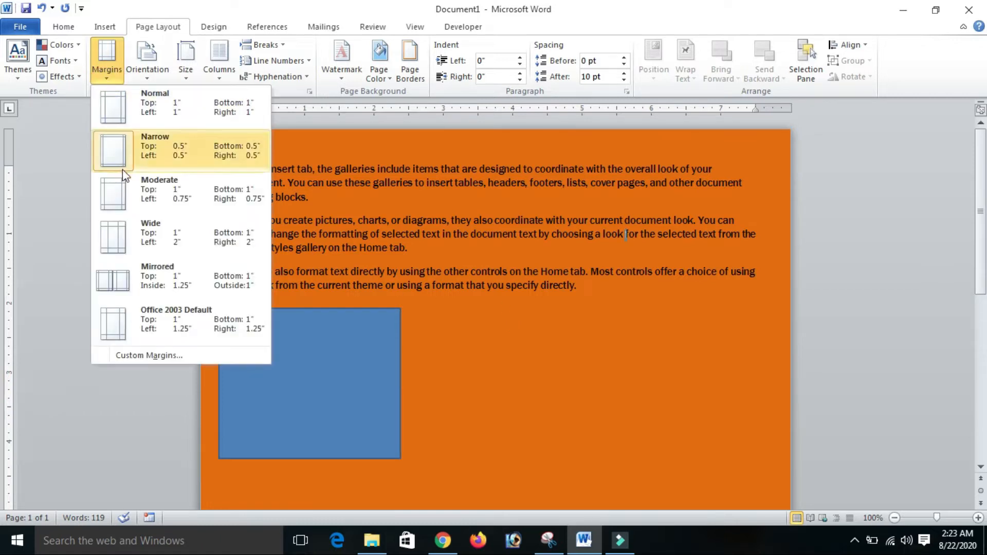
left_click(161, 357)
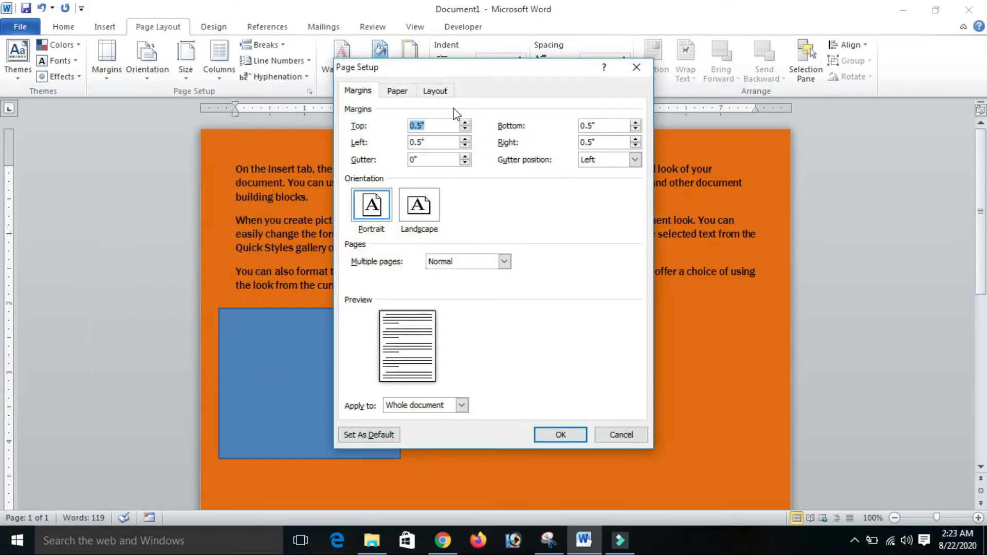
left_click_drag(546, 74, 652, 154)
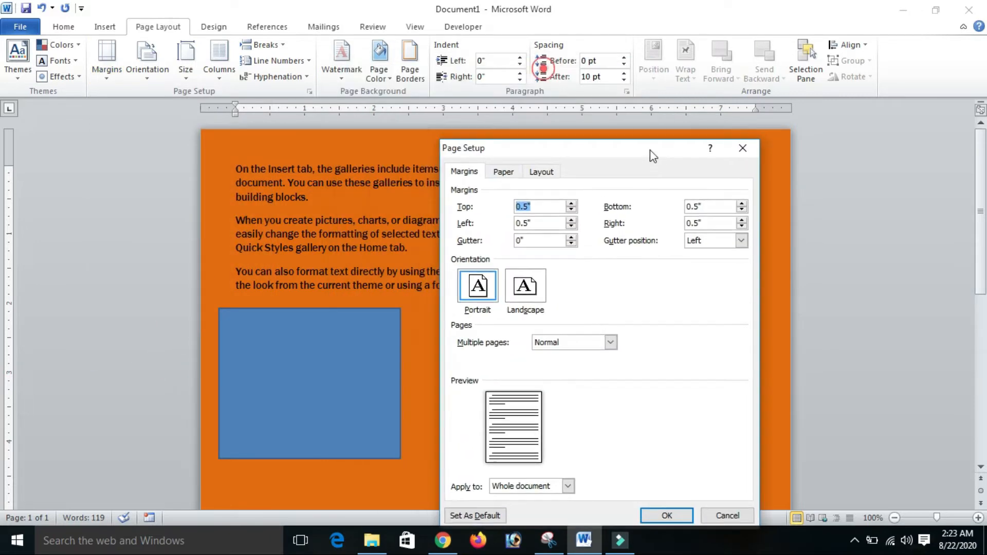
left_click(108, 82)
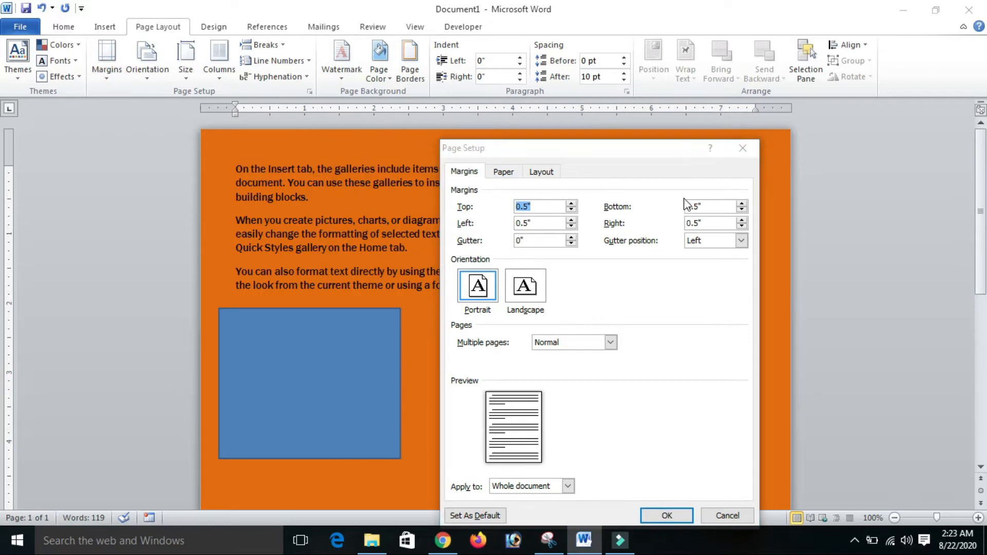
left_click(746, 149)
Enter custom page margins of 0.25" for top, bottom, left and right.
left_click(109, 78)
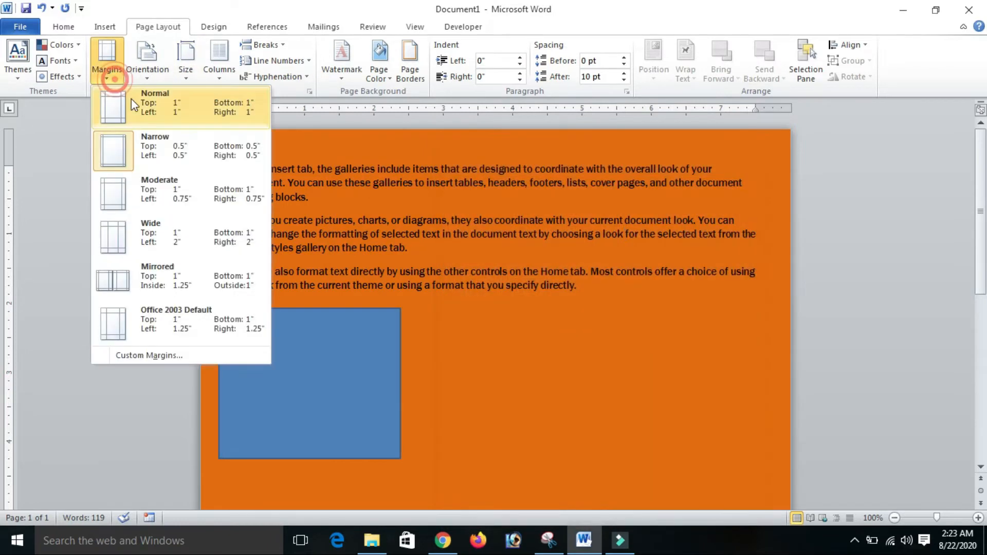
left_click(188, 360)
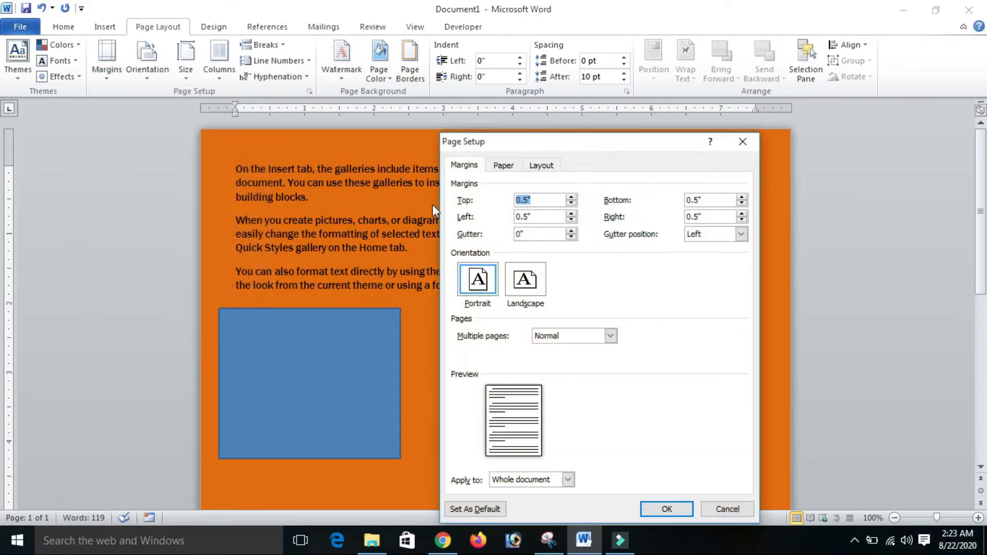
left_click(483, 201)
left_click(710, 199)
left_click(525, 200)
type("0.25")
double_click(715, 201)
type("0.25")
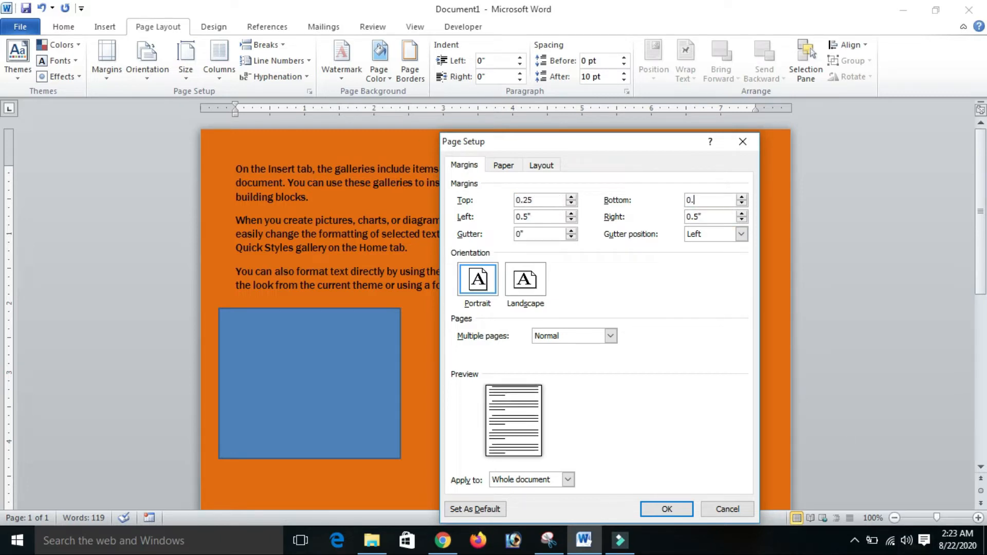
double_click(537, 216)
type("0.25")
double_click(714, 212)
type("0.25")
Compare portrait and landscape orientation in the page setup preview, and finish with landscape selected.
left_click(525, 280)
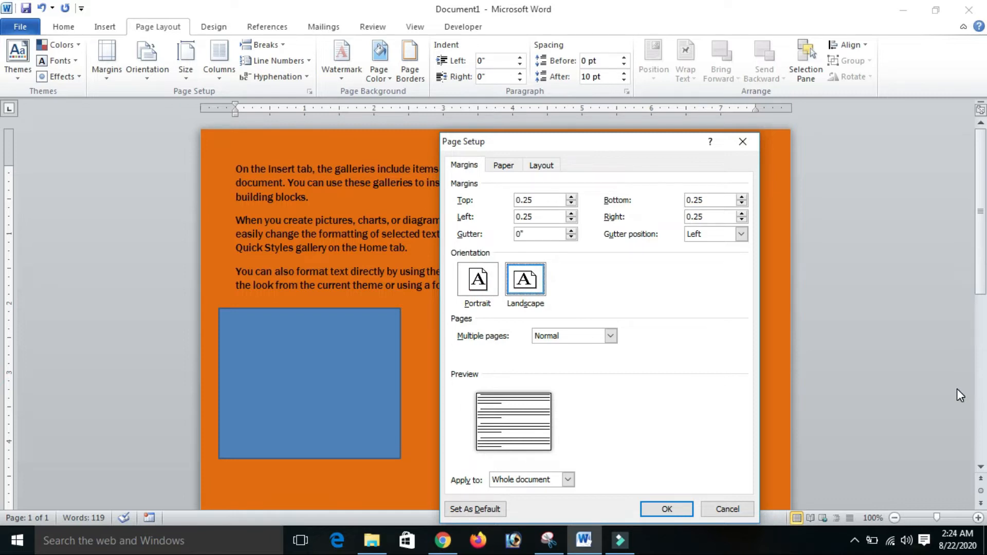
left_click(483, 282)
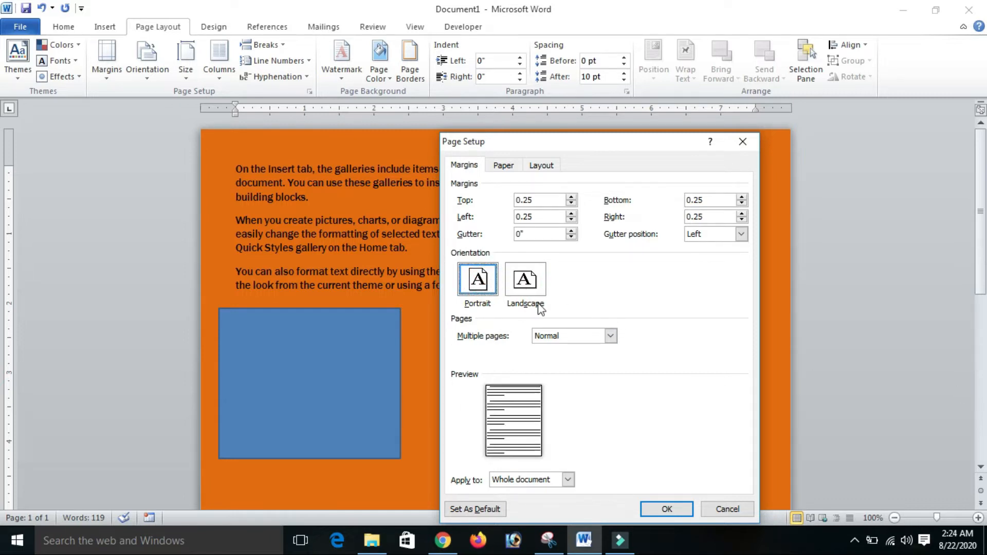
left_click(467, 388)
left_click(485, 375)
left_click(507, 392)
left_click(527, 285)
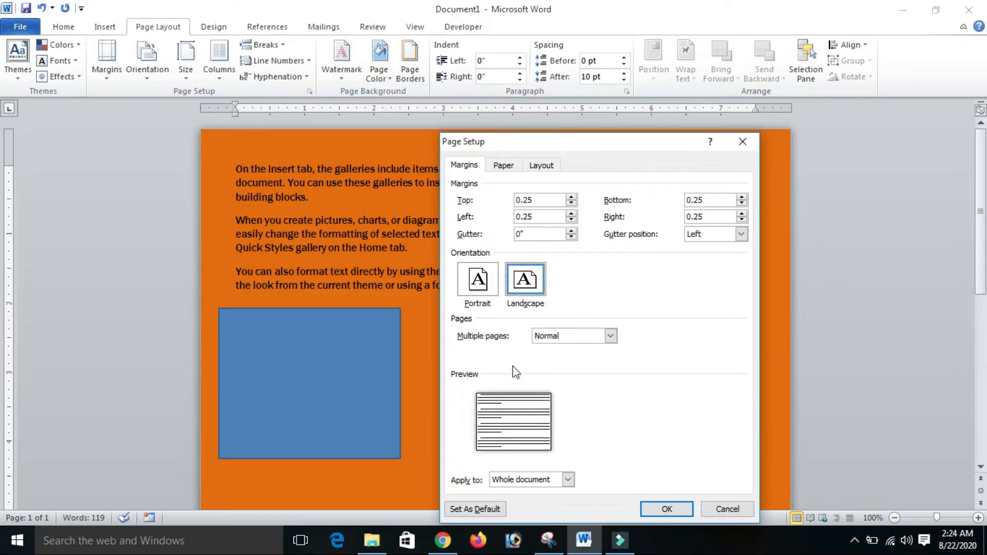
left_click(523, 284)
left_click(474, 288)
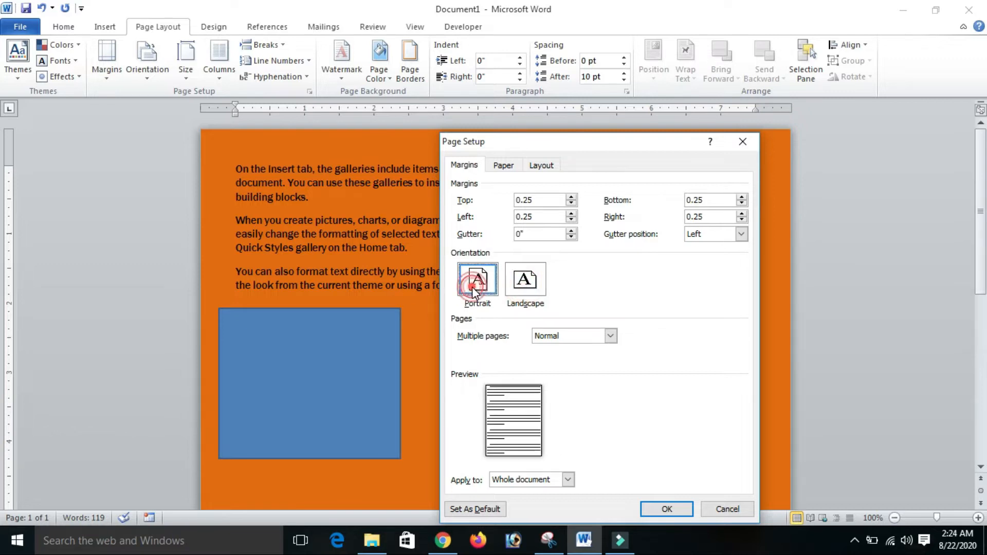
left_click(527, 283)
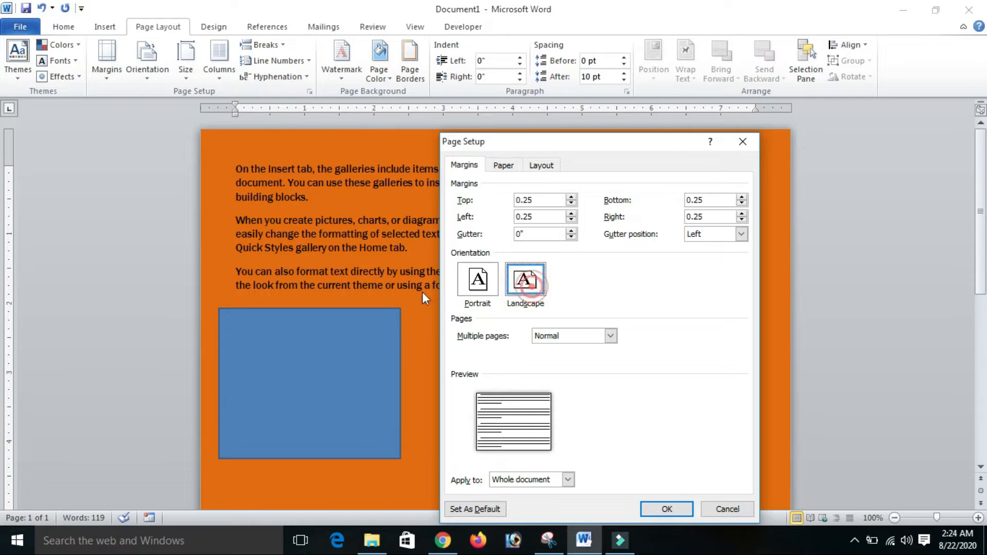
left_click(481, 287)
left_click(514, 280)
Set the paper size to A4 in the page setup.
left_click(504, 168)
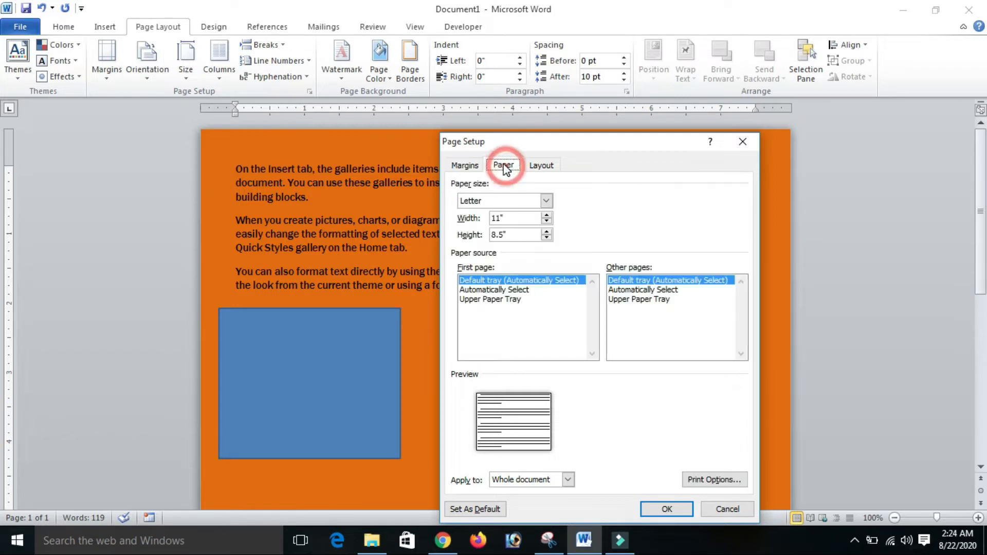
left_click(547, 202)
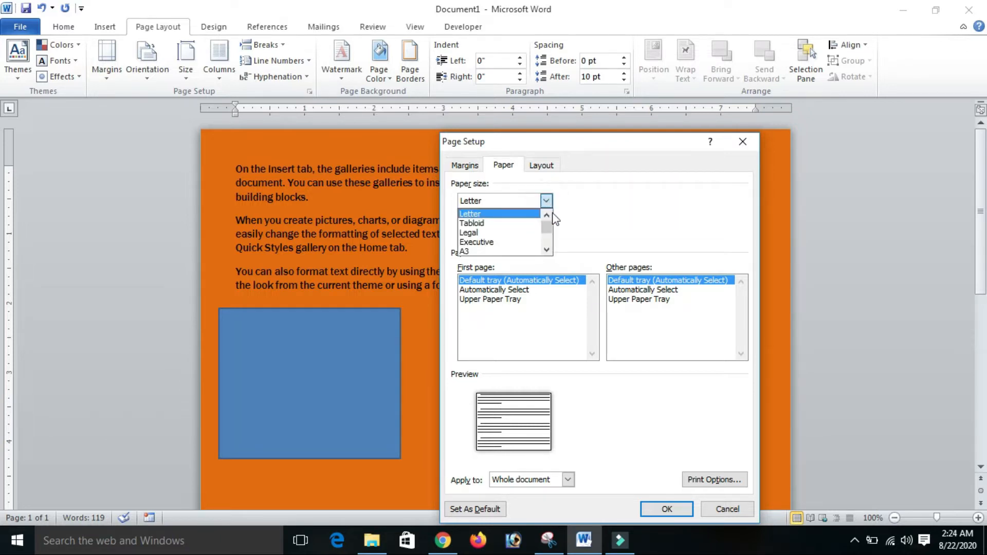
left_click_drag(547, 233, 553, 220)
left_click(484, 213)
left_click(546, 201)
left_click(547, 250)
left_click(547, 251)
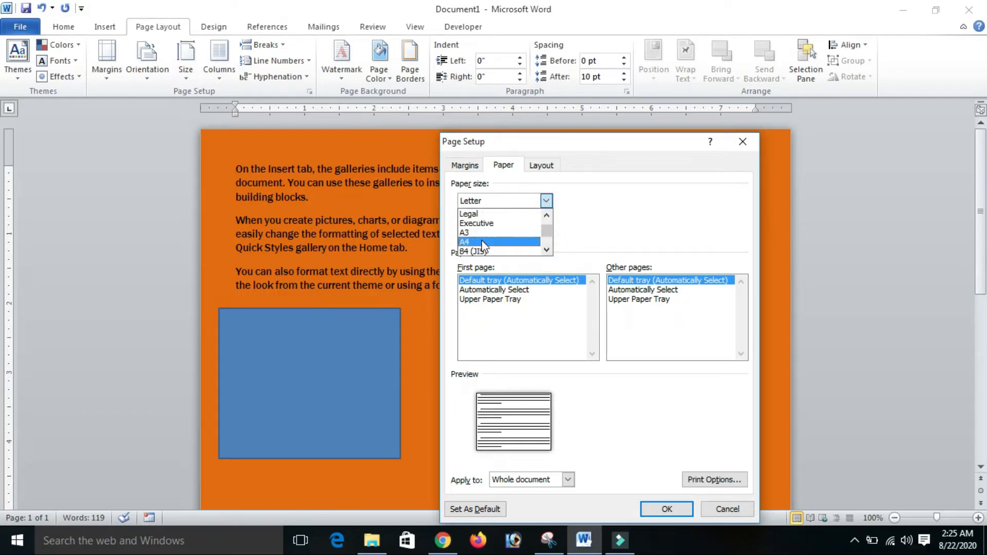
left_click(484, 242)
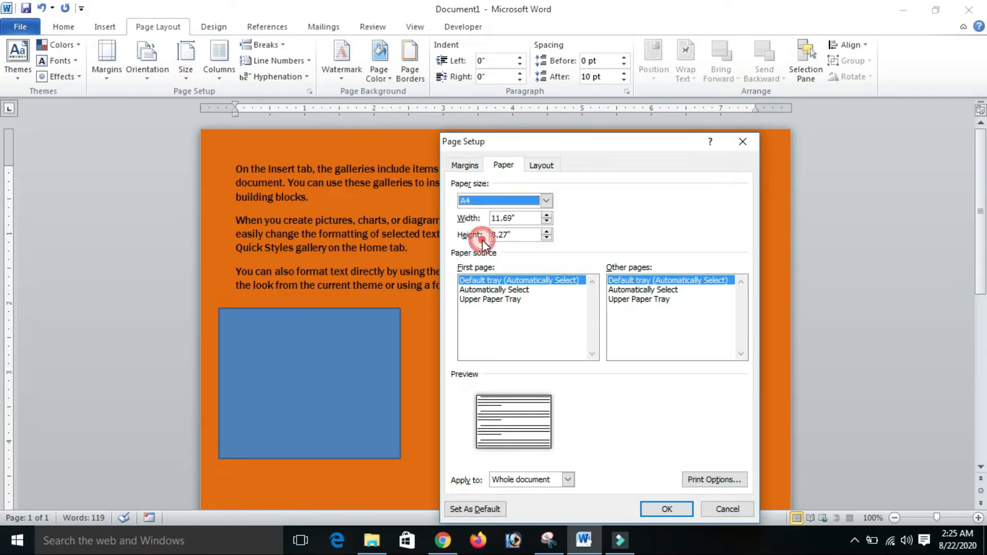
left_click(546, 201)
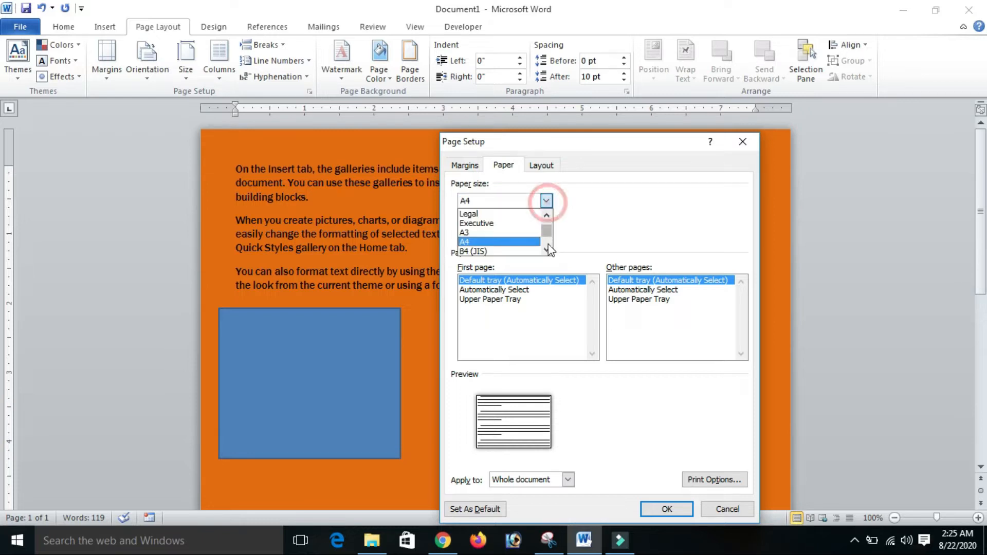
left_click(483, 243)
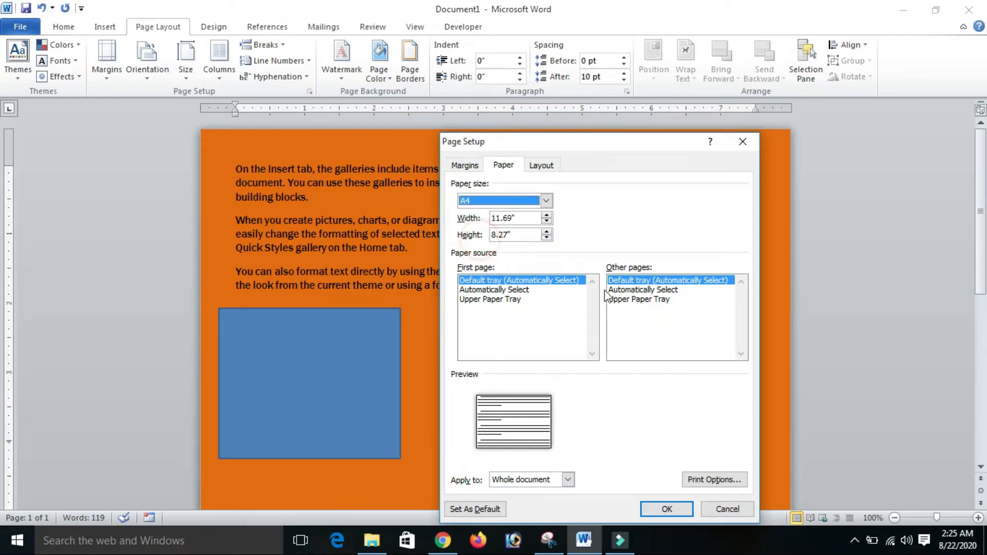
Apply the page setup to the whole document, letting Word fix the margins outside the printable area.
left_click(676, 508)
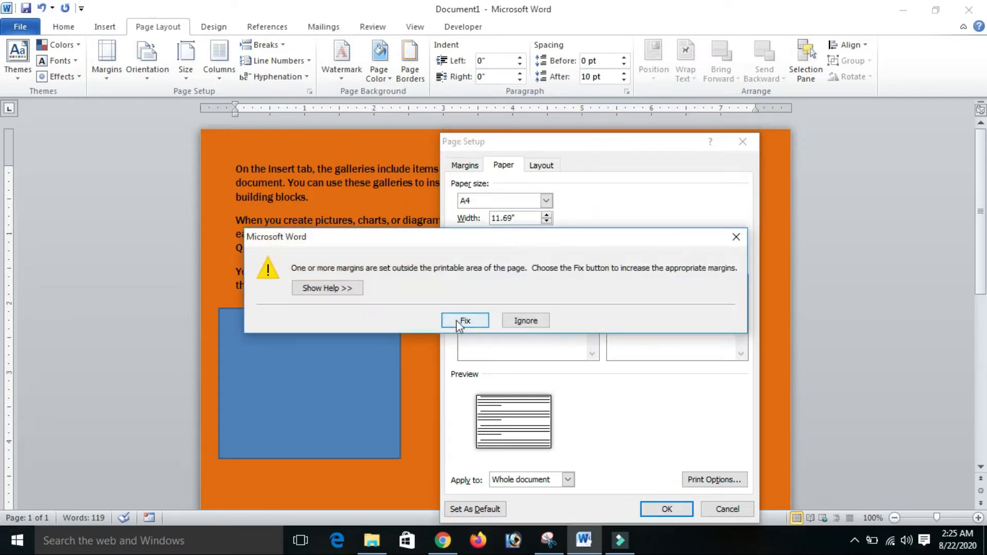
left_click(465, 321)
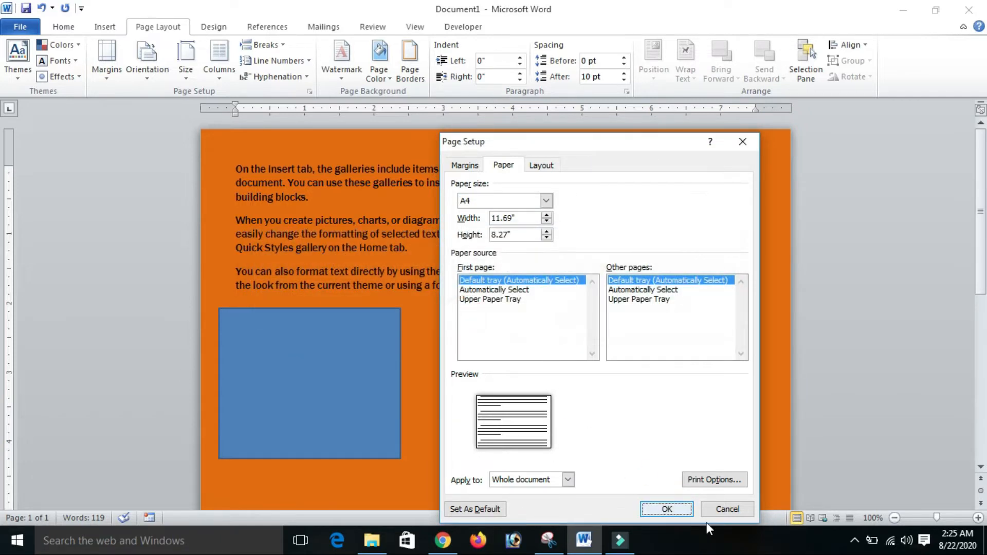
left_click(669, 510)
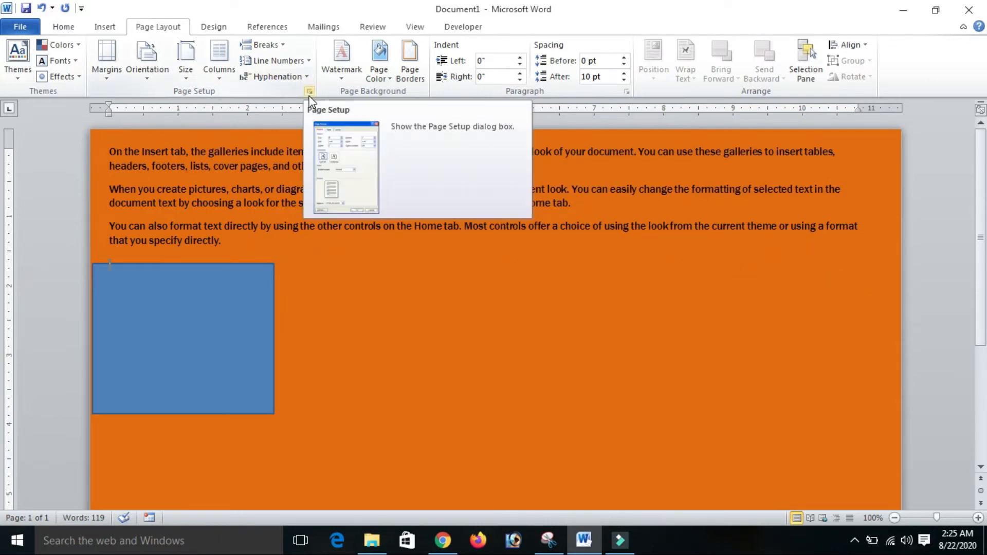
Switch the whole document to portrait orientation in the page setup, letting Word fix the margins outside the printable area.
left_click(107, 77)
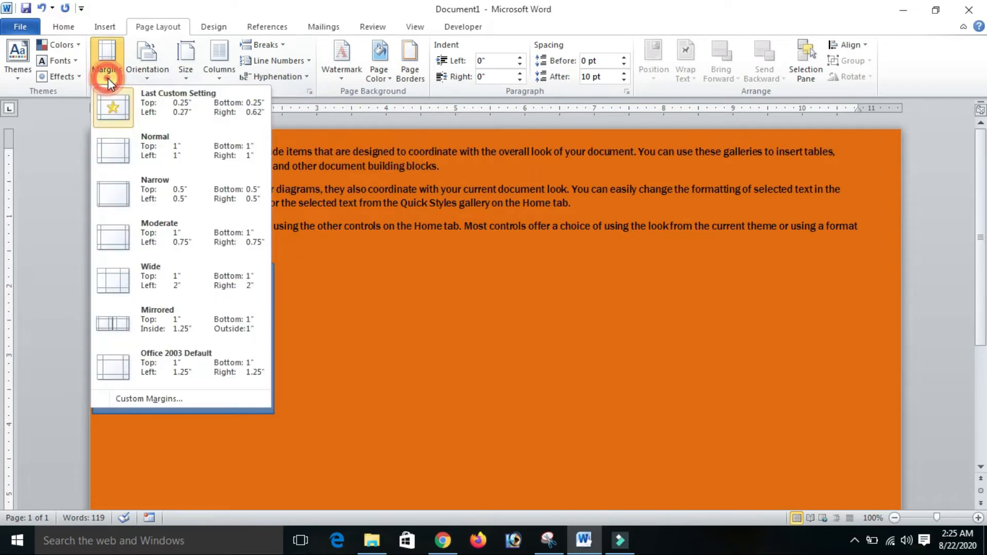
left_click(156, 399)
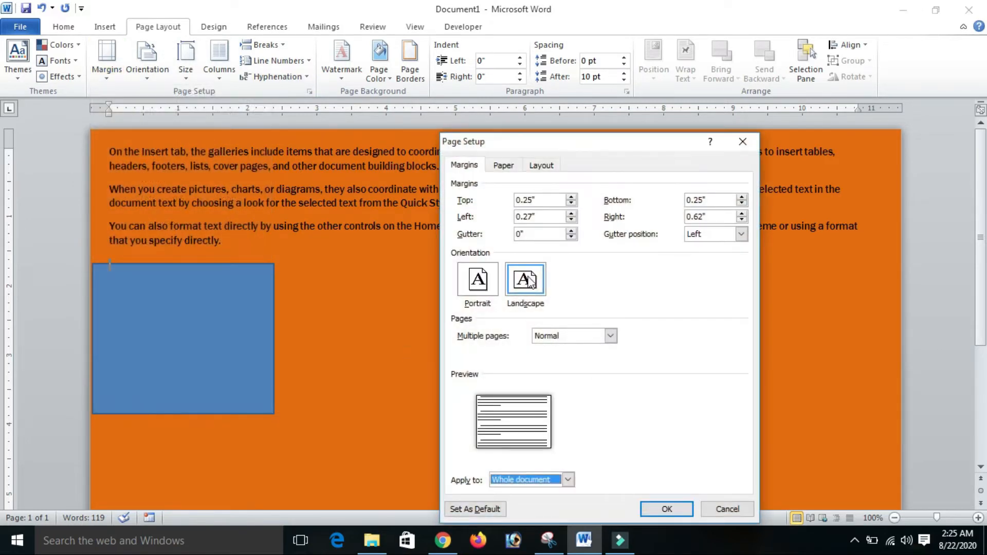
left_click(478, 279)
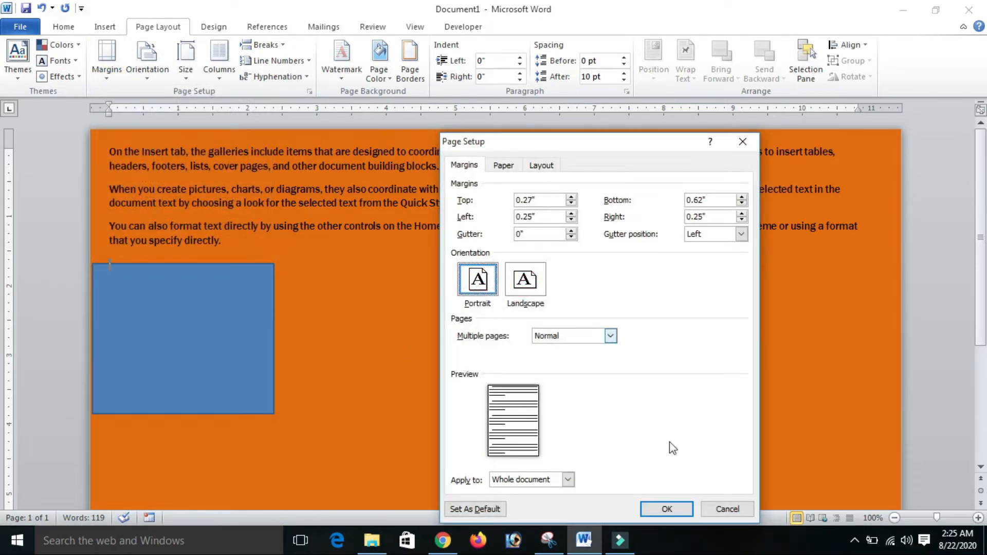
left_click(669, 510)
left_click(465, 320)
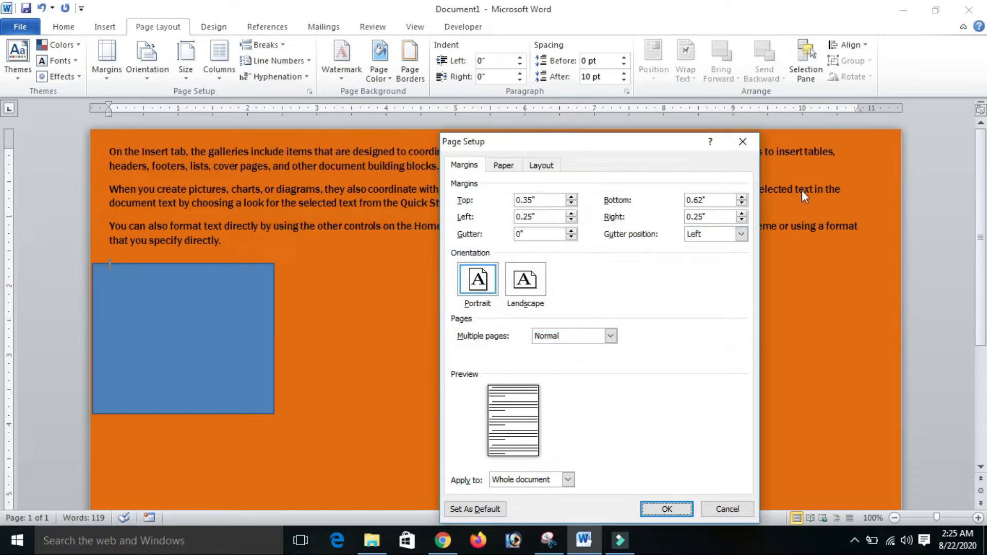
left_click(668, 509)
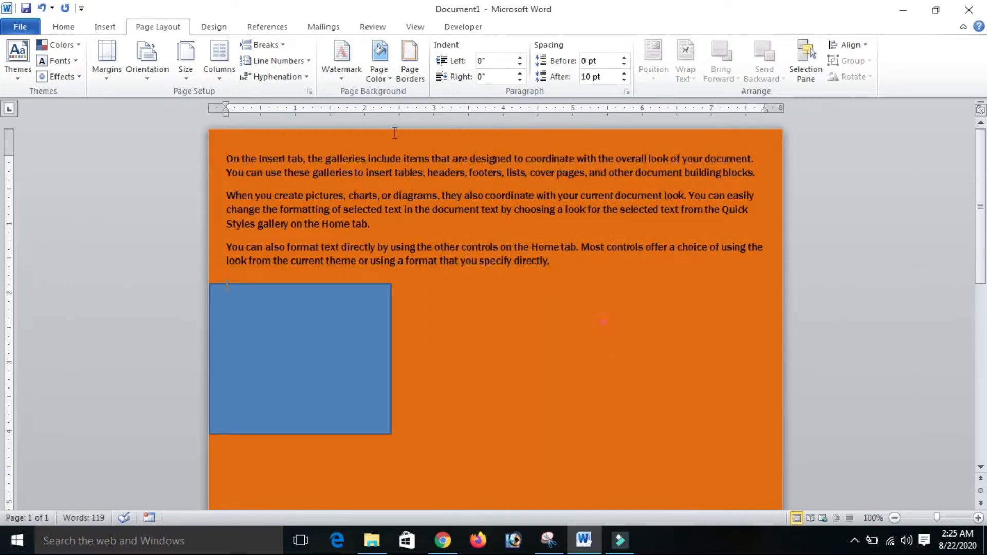
Examine the margin presets, the header and footer distances from the edge, and the orientation and paper size options.
key("ctrl+a")
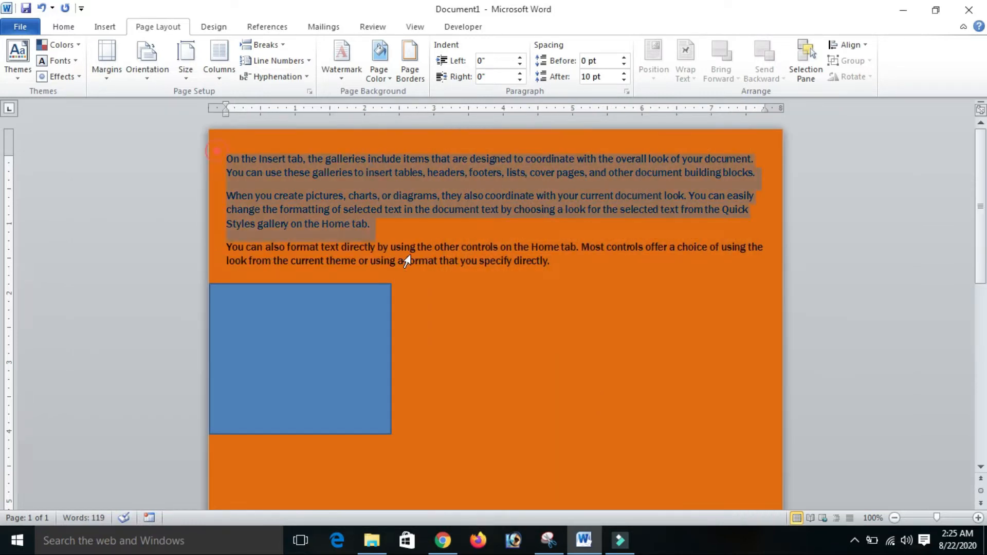
left_click(106, 78)
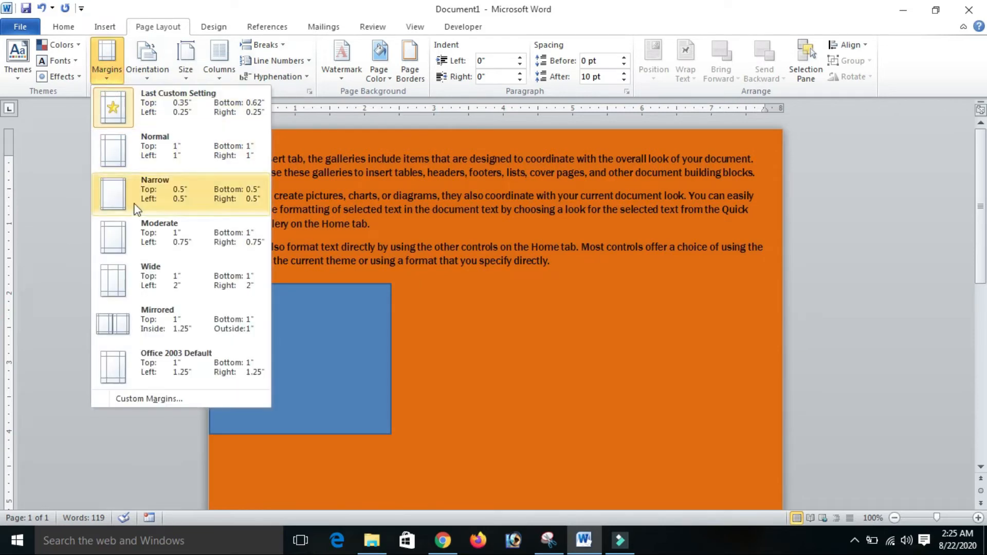
left_click(416, 228)
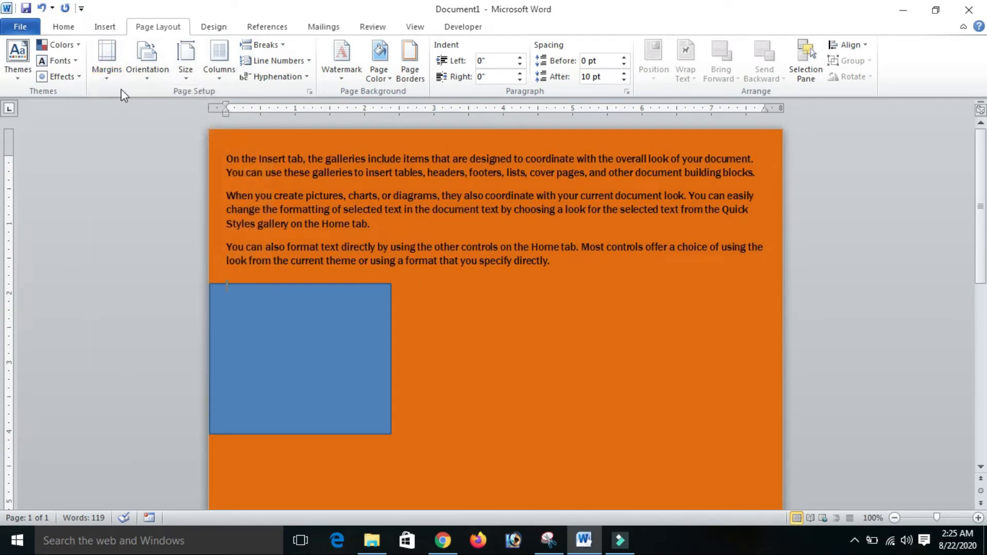
left_click(107, 80)
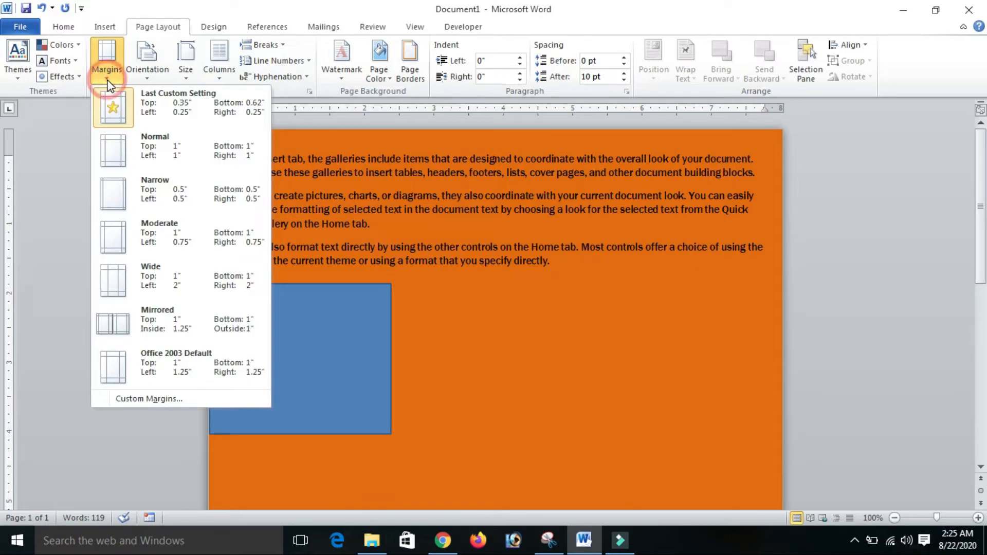
left_click(162, 399)
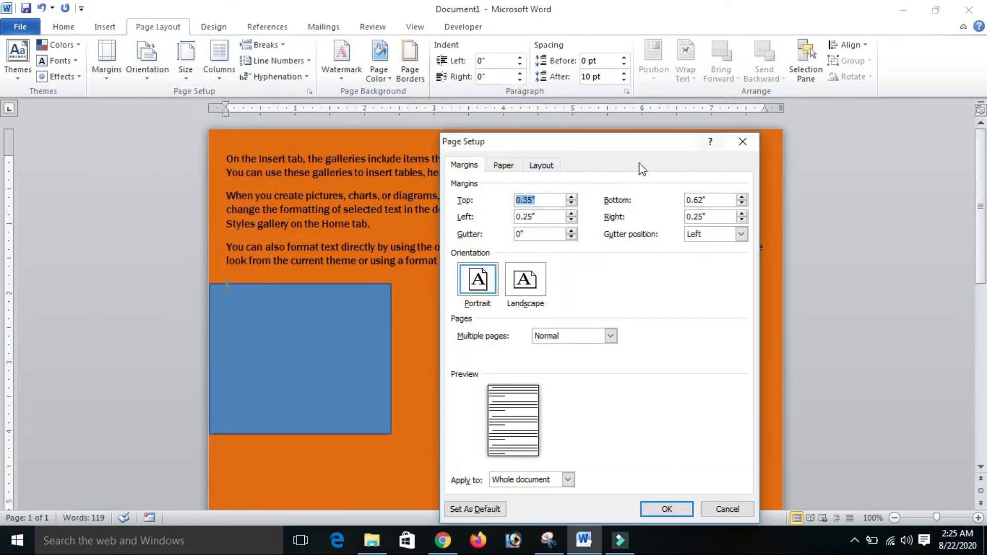
left_click(542, 165)
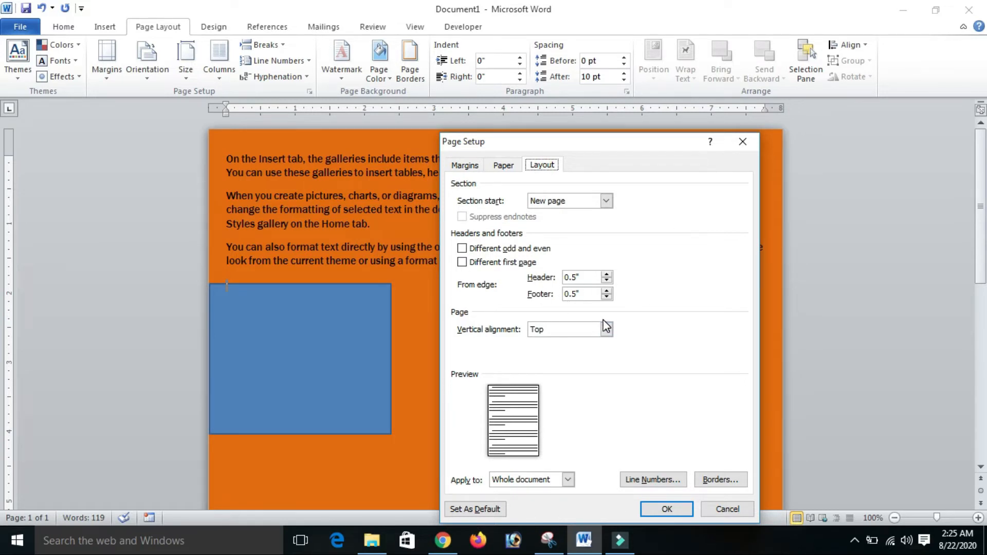
double_click(593, 280)
double_click(577, 295)
left_click(743, 142)
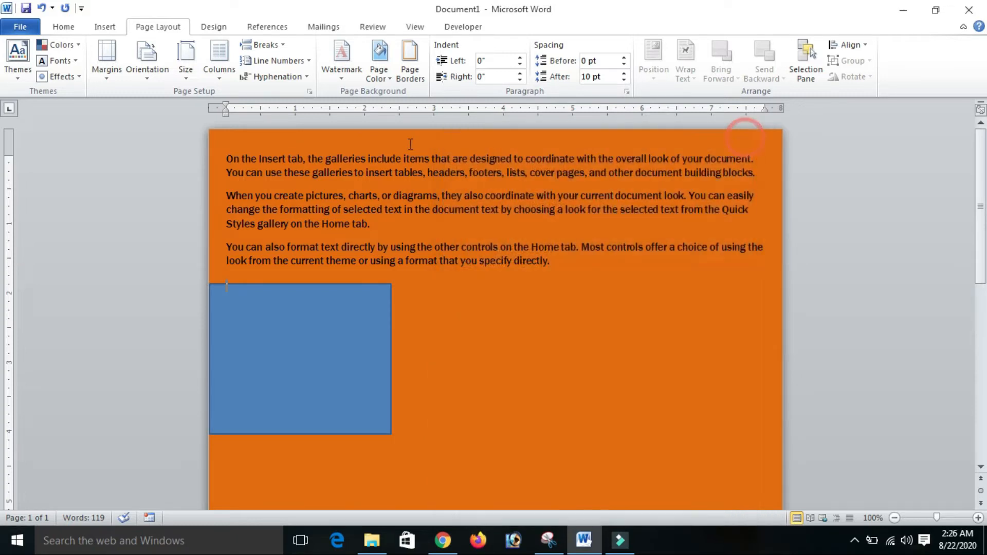
left_click(143, 80)
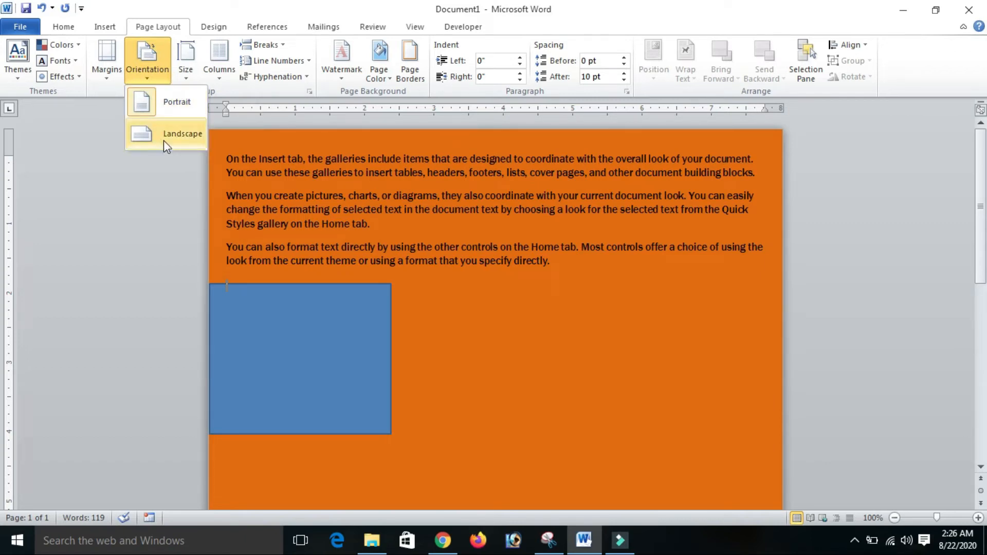
left_click(192, 75)
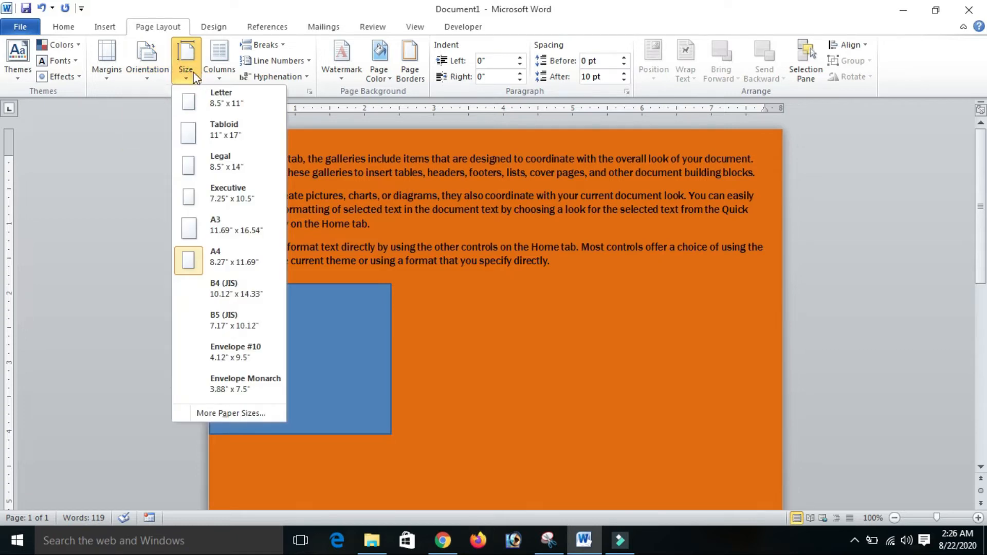
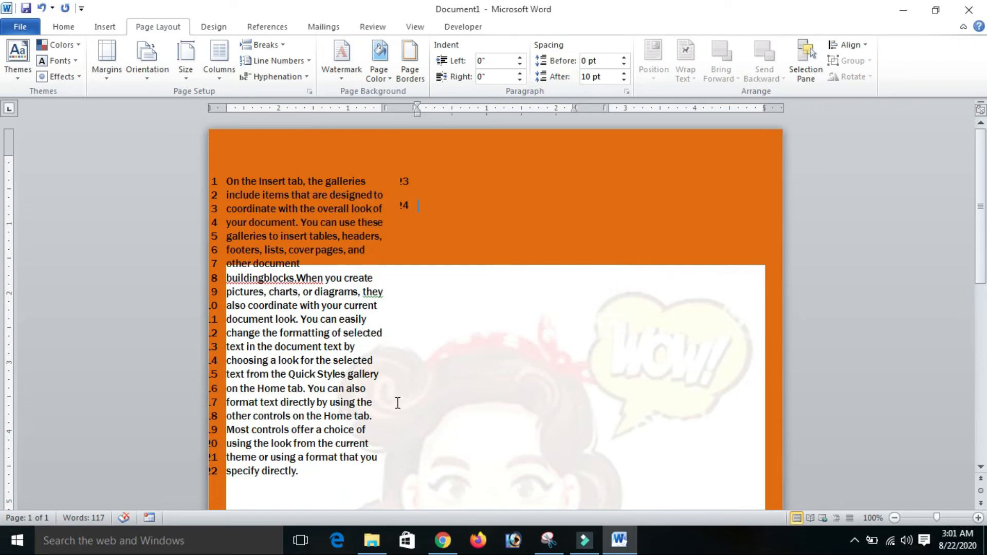
Undo the picture watermark and add a custom diagonal text watermark reading COMPUTER.
key("ctrl+z")
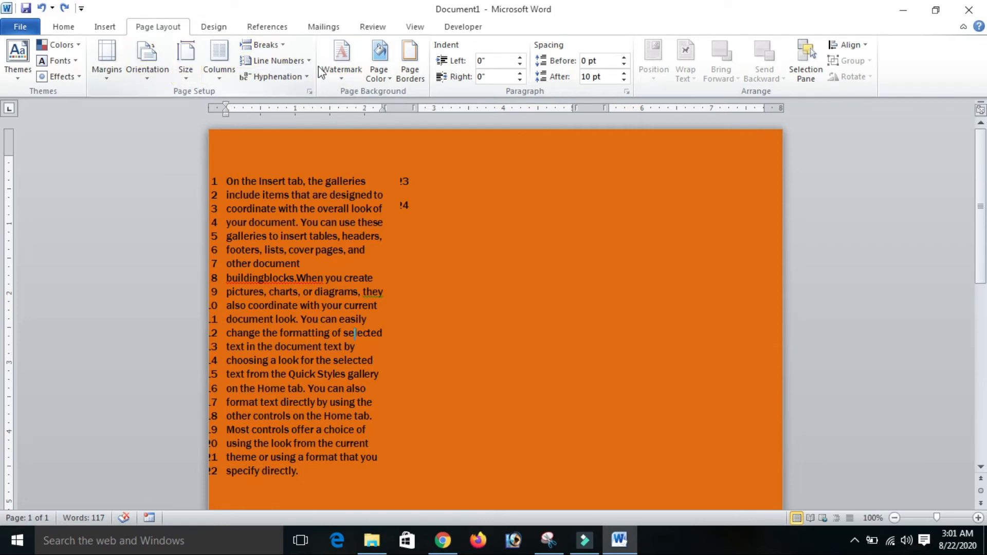
left_click(349, 82)
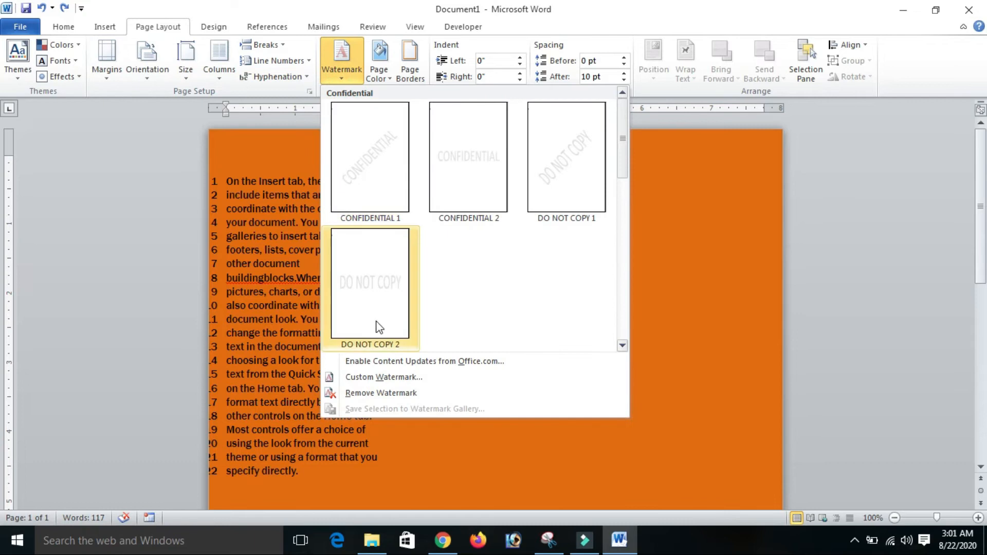
left_click(397, 380)
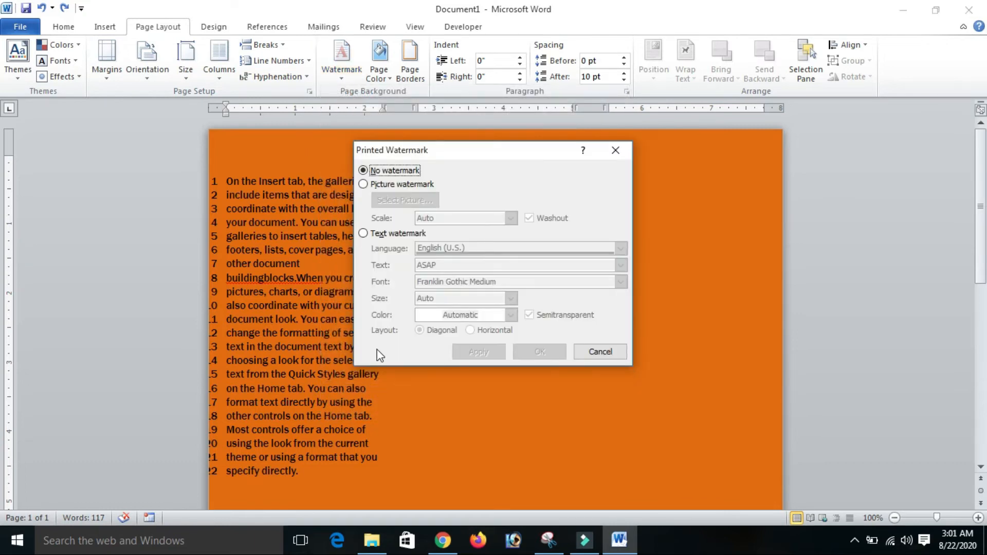
left_click(368, 236)
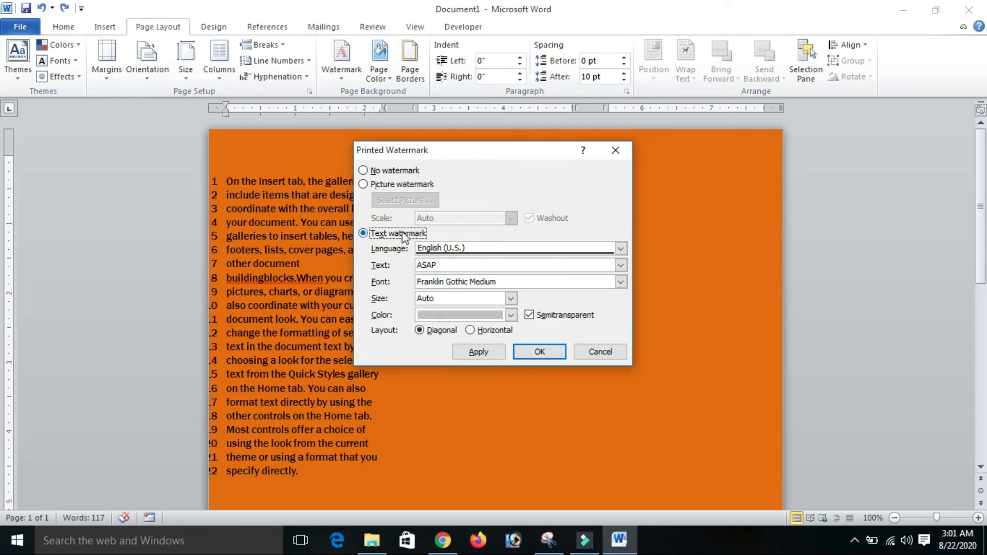
left_click(386, 269)
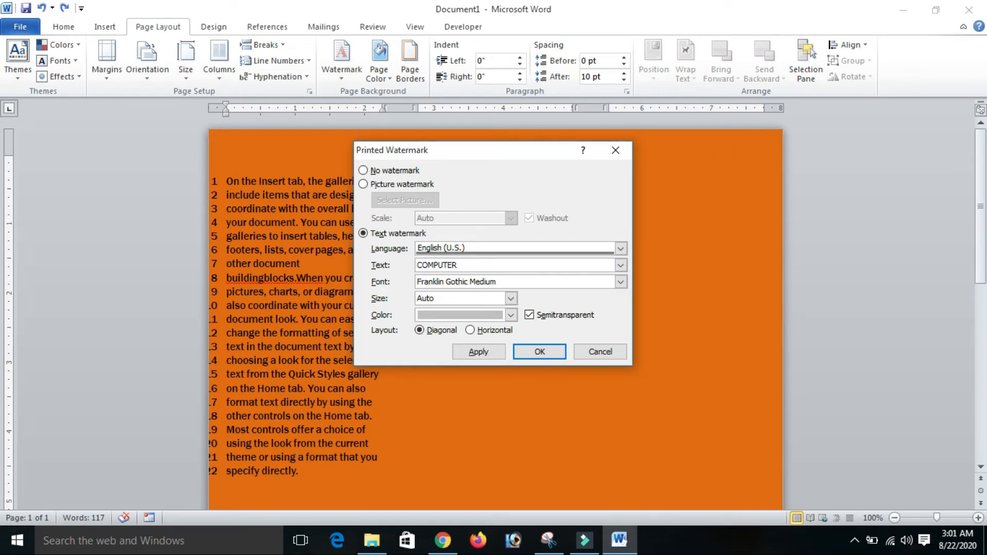
left_click(539, 352)
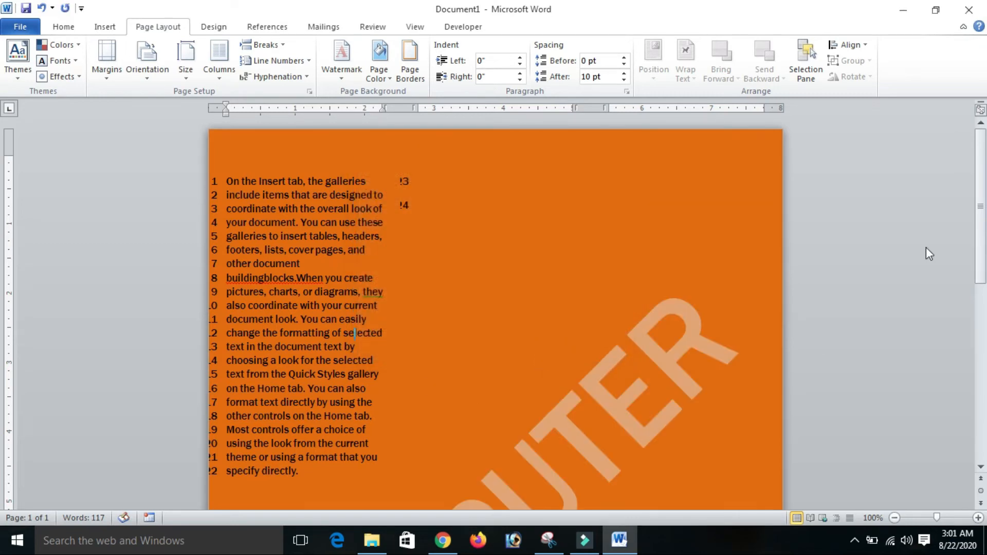
left_click_drag(979, 225, 982, 201)
left_click(343, 78)
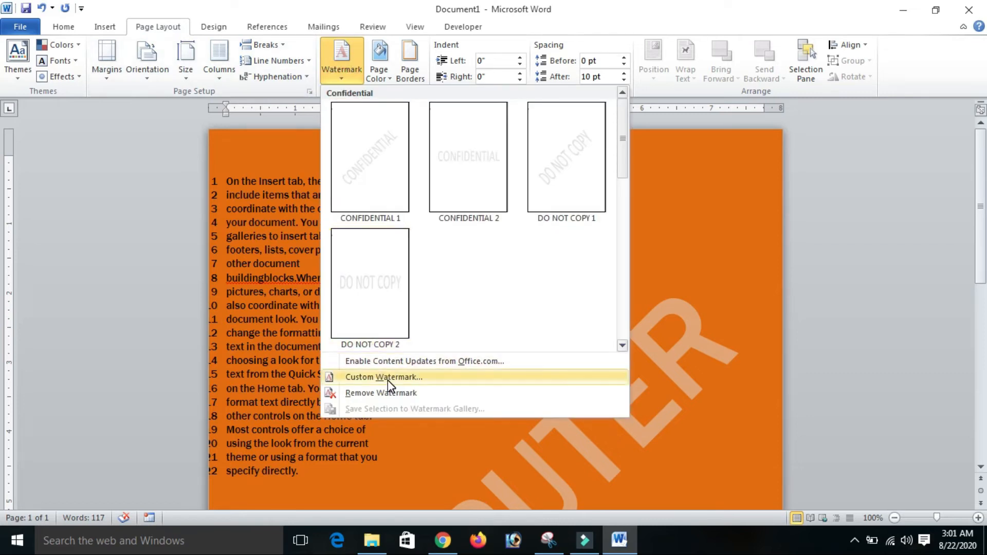
left_click(236, 270)
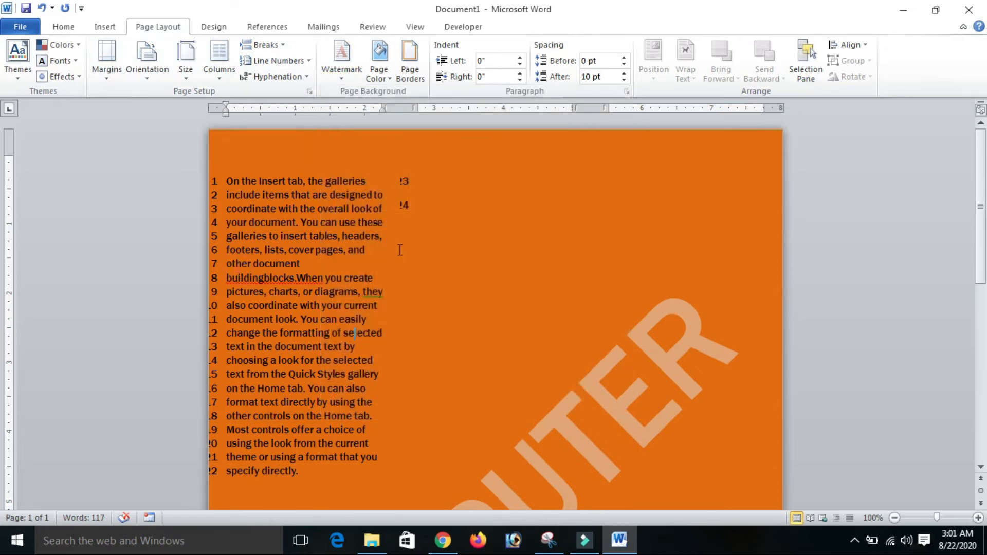
Change the page color from orange to a light aqua theme shade.
left_click(391, 78)
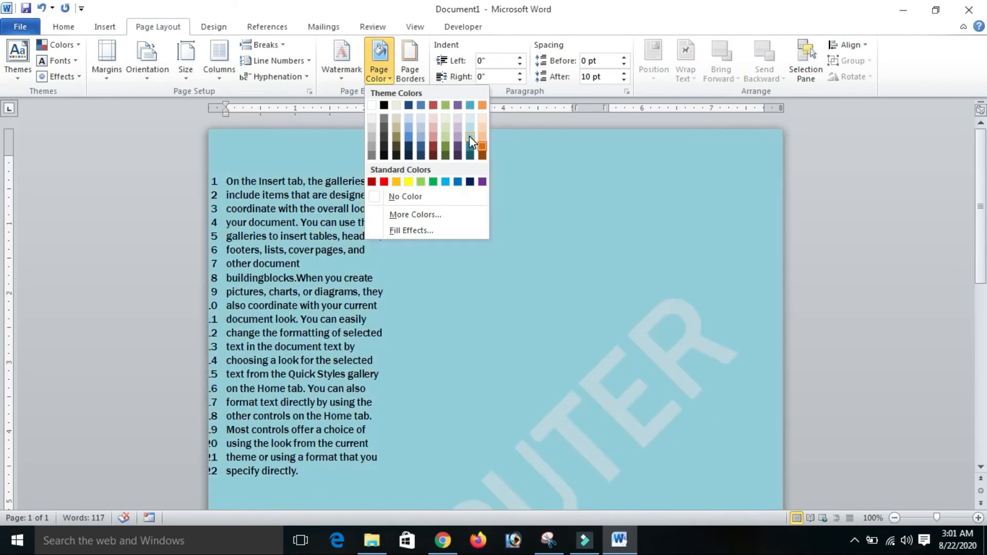
left_click(470, 138)
left_click(388, 79)
left_click(251, 206)
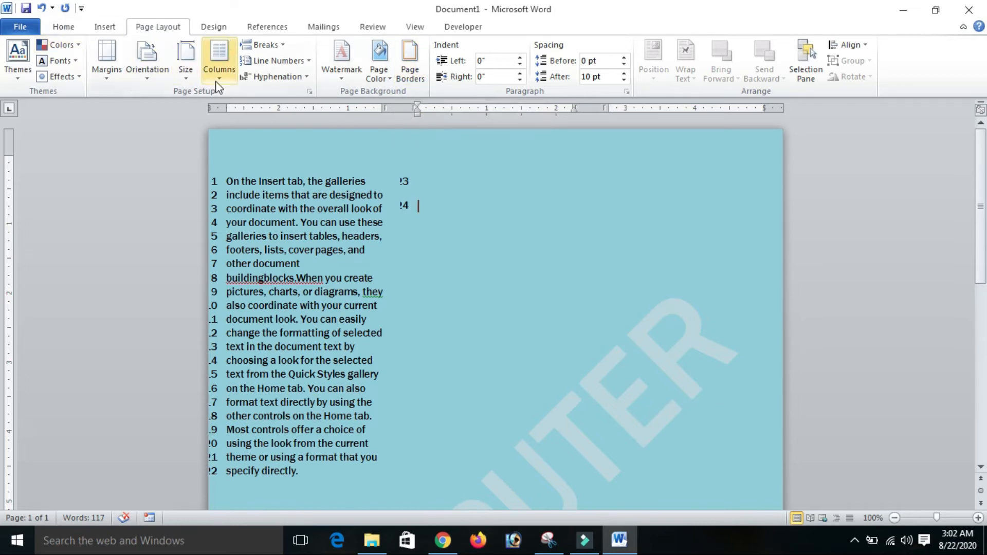
Set custom top, bottom, left and right page margins of 1" for the whole document.
left_click(112, 76)
left_click(150, 398)
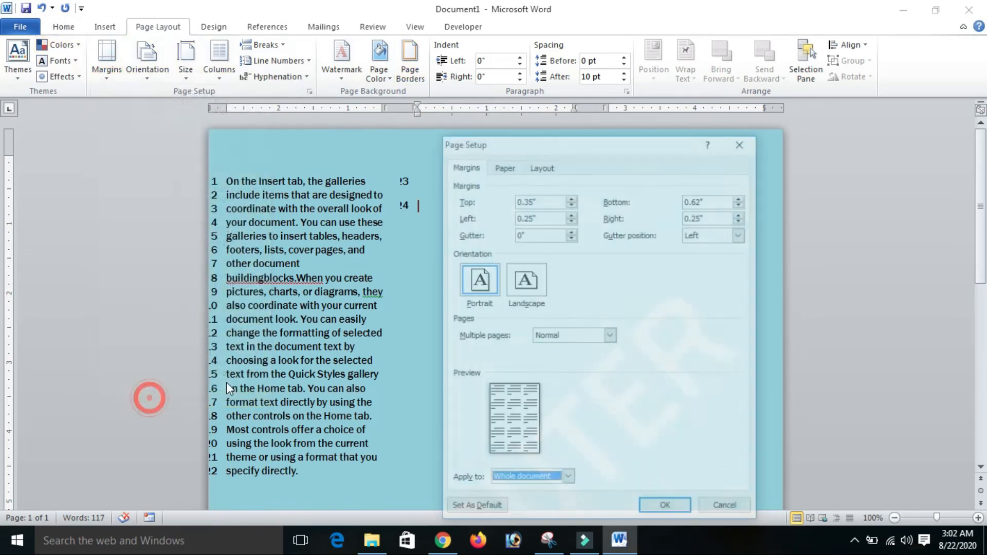
double_click(532, 200)
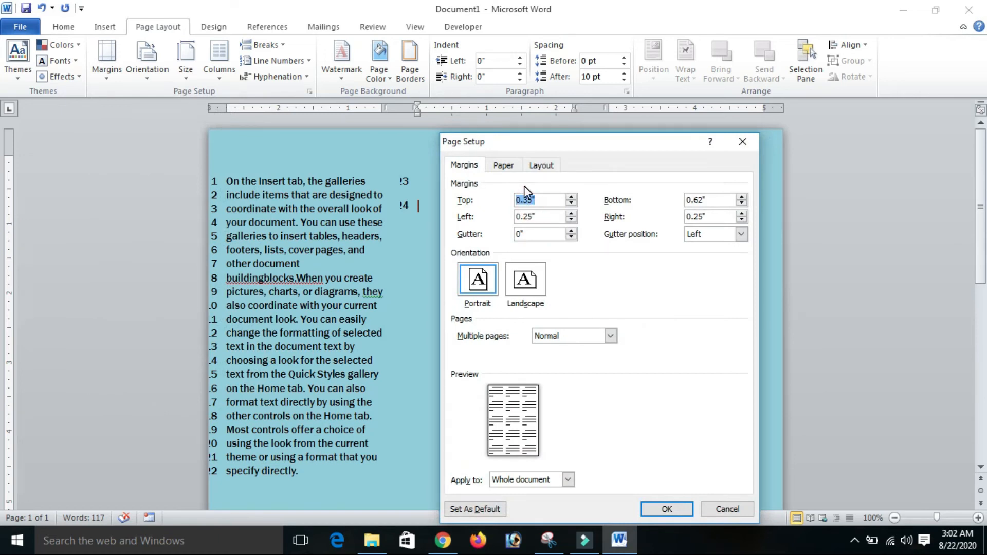
type("1")
key("Tab")
type("1")
key("Tab")
type("1")
key("Tab")
type("1")
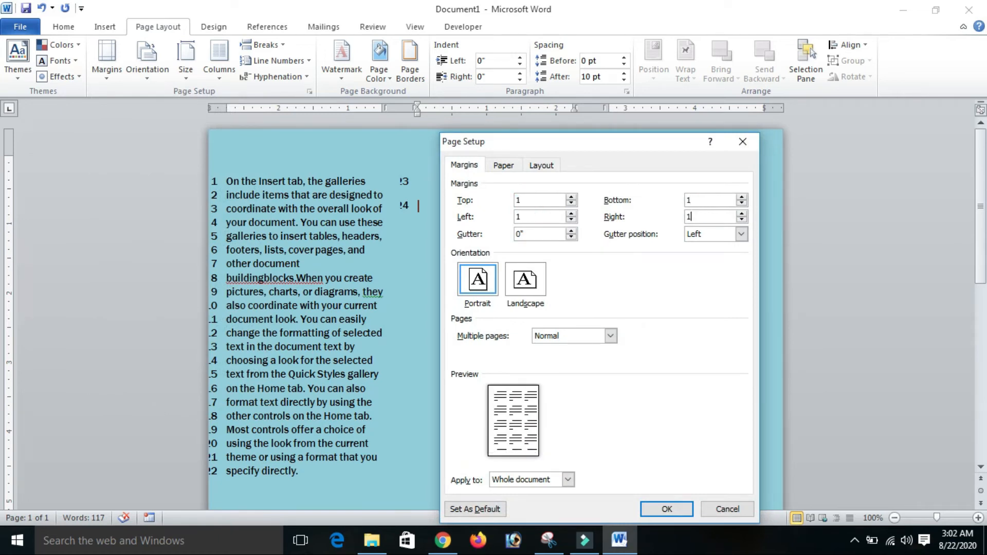
left_click(667, 508)
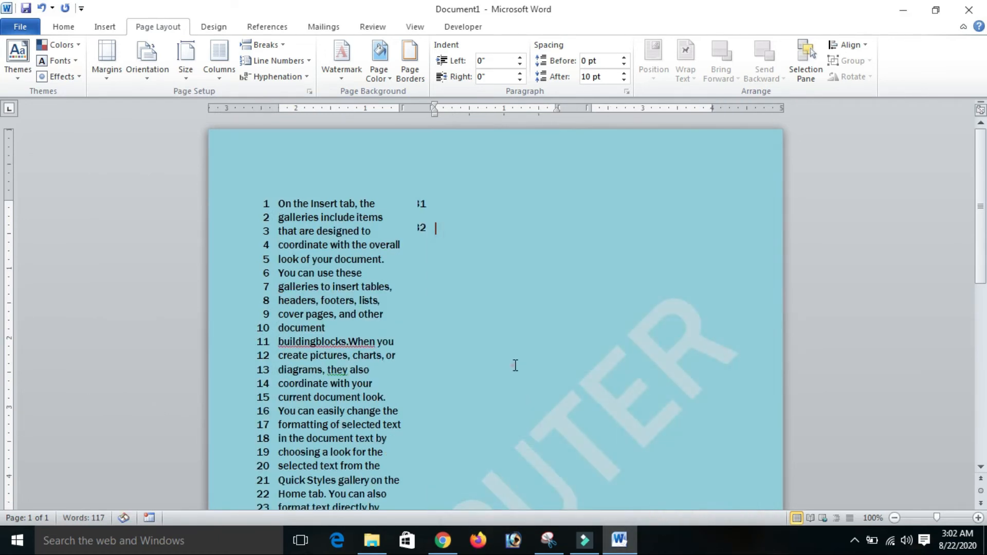
left_click(410, 64)
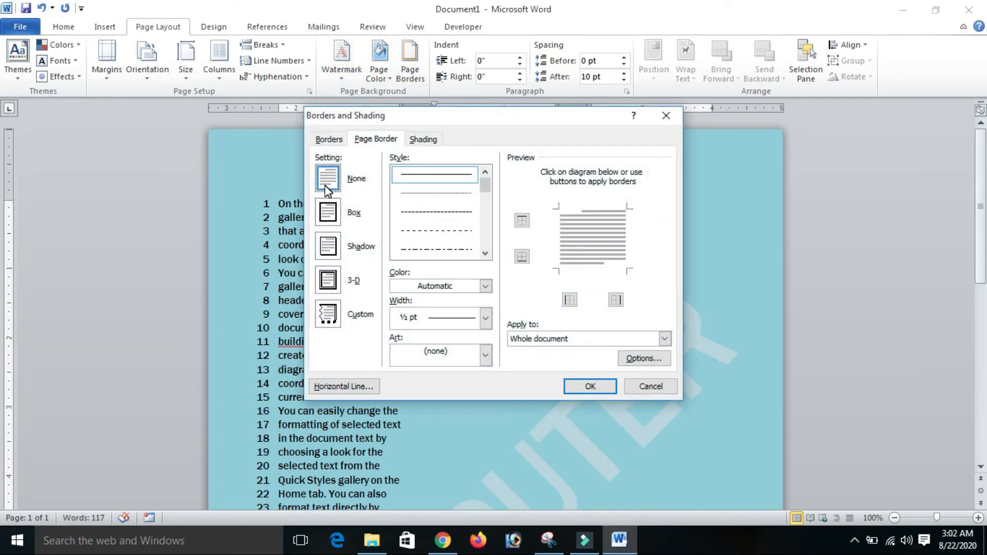
left_click(327, 211)
left_click(328, 139)
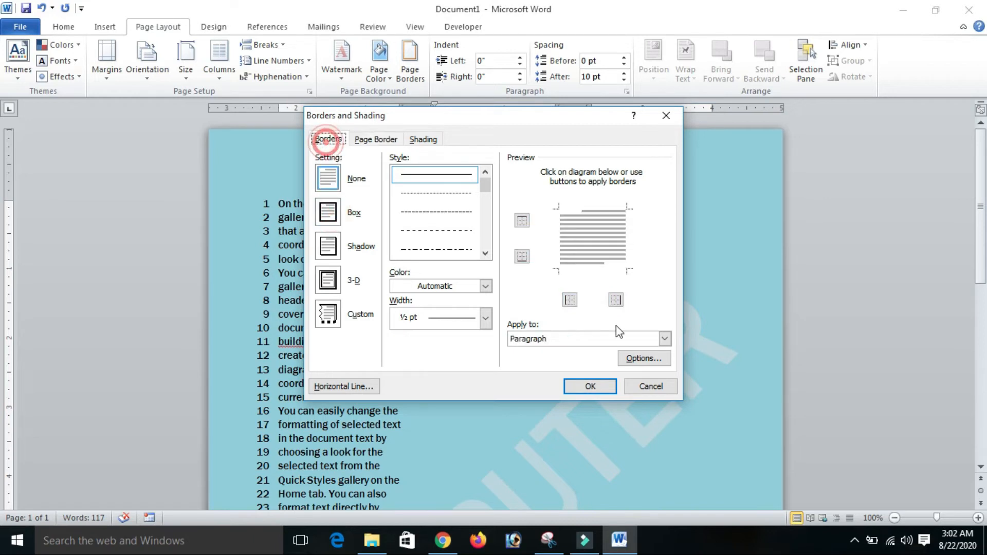
left_click(650, 390)
Start a new paragraph after "On the Insert tab, the" so the first line stands alone.
left_click(392, 203)
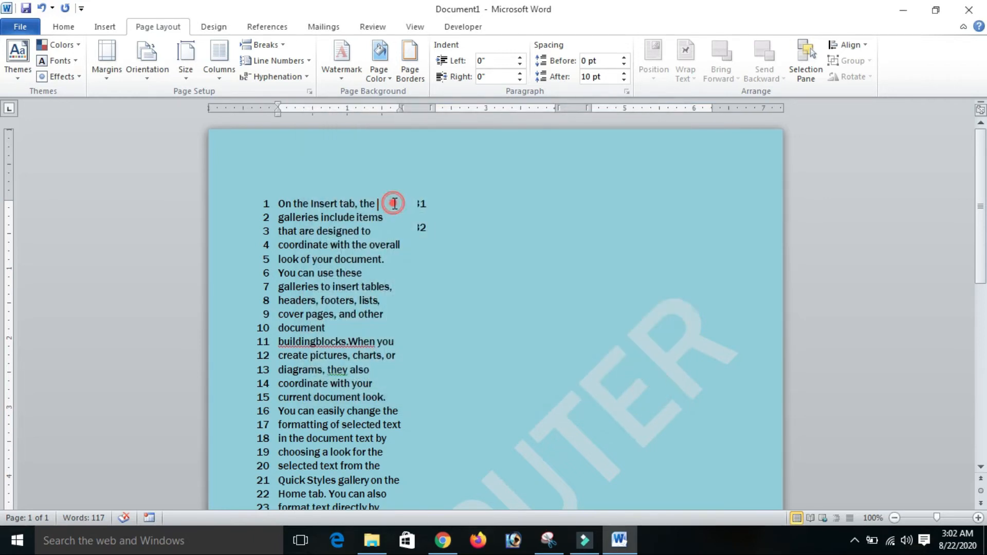
key("Return")
Apply a 3 pt thick multi-line box border to the paragraph "On the Insert tab, the".
left_click(376, 201)
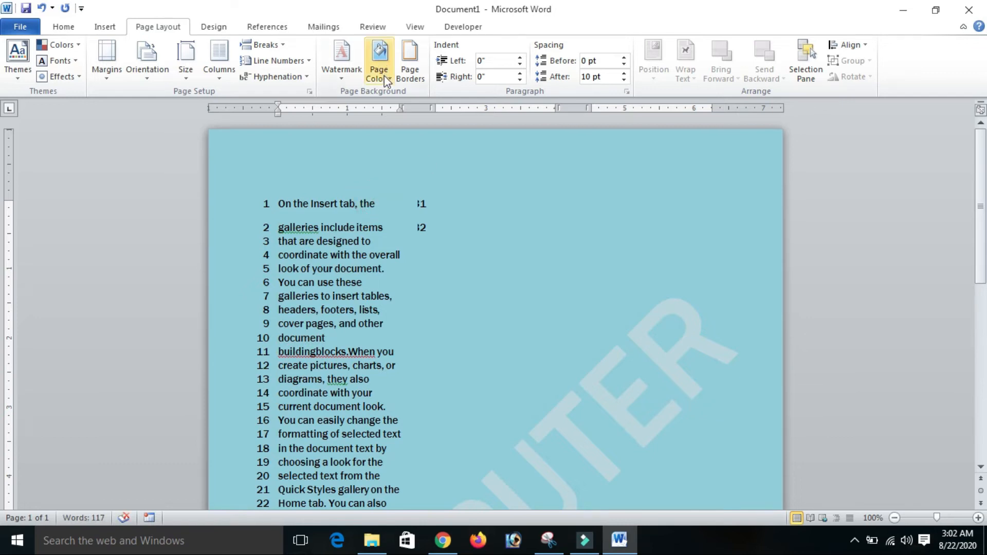
left_click(410, 73)
left_click(328, 139)
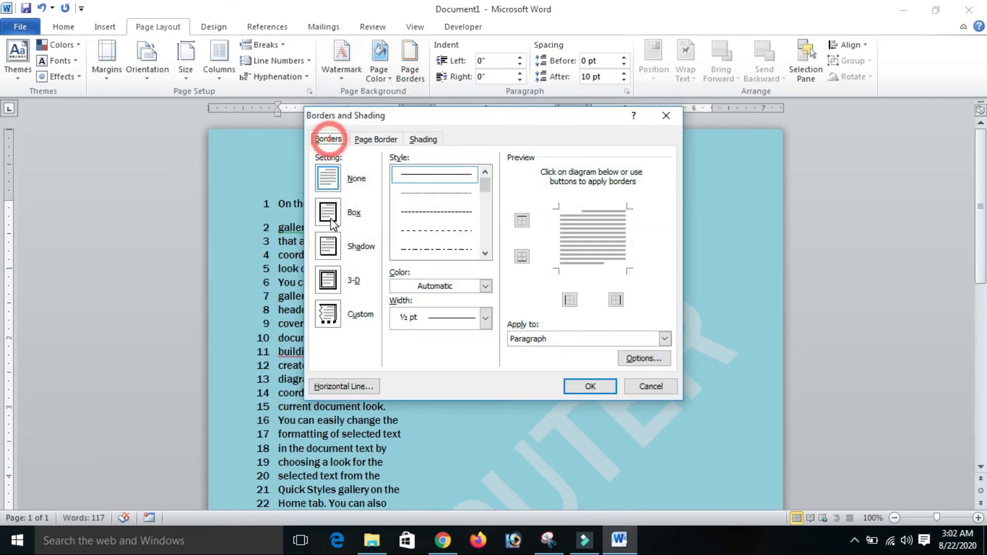
left_click(328, 212)
left_click_drag(484, 185, 482, 198)
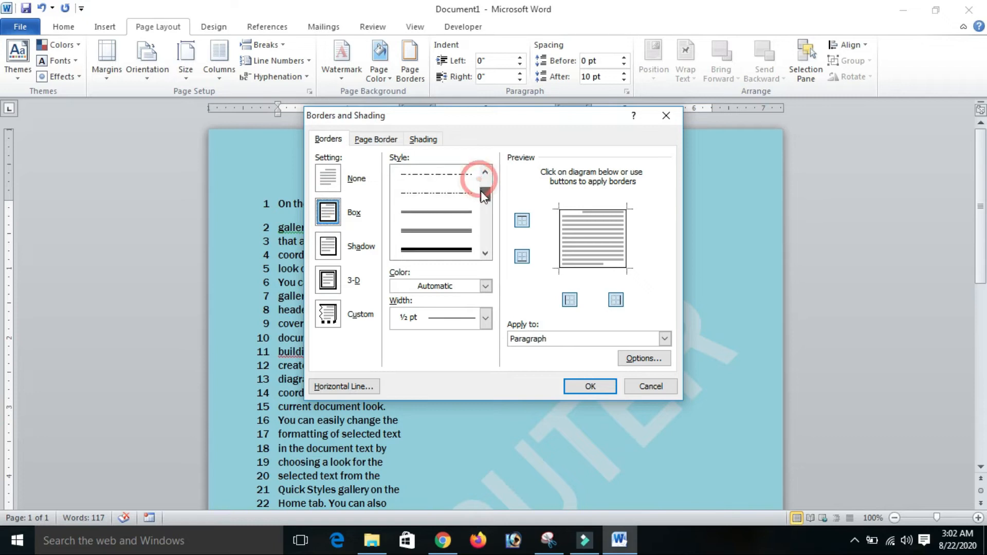
left_click(436, 194)
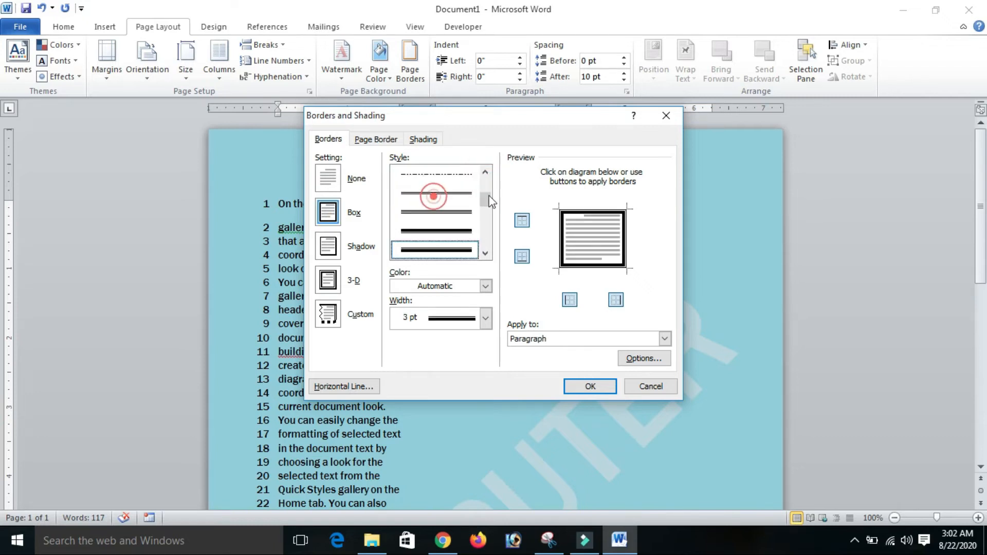
left_click(599, 388)
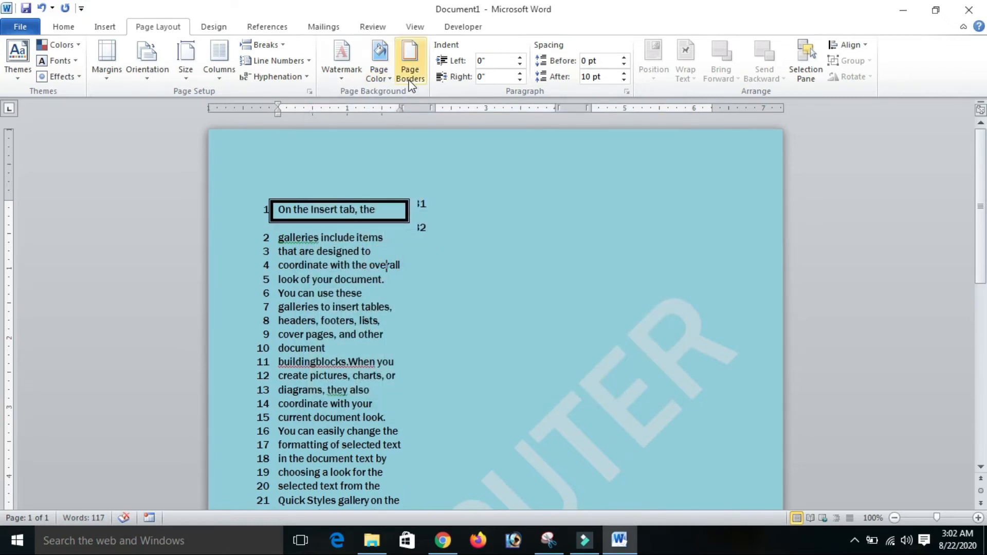
Add a red 3 pt triple-line box page border to the whole document.
left_click(410, 62)
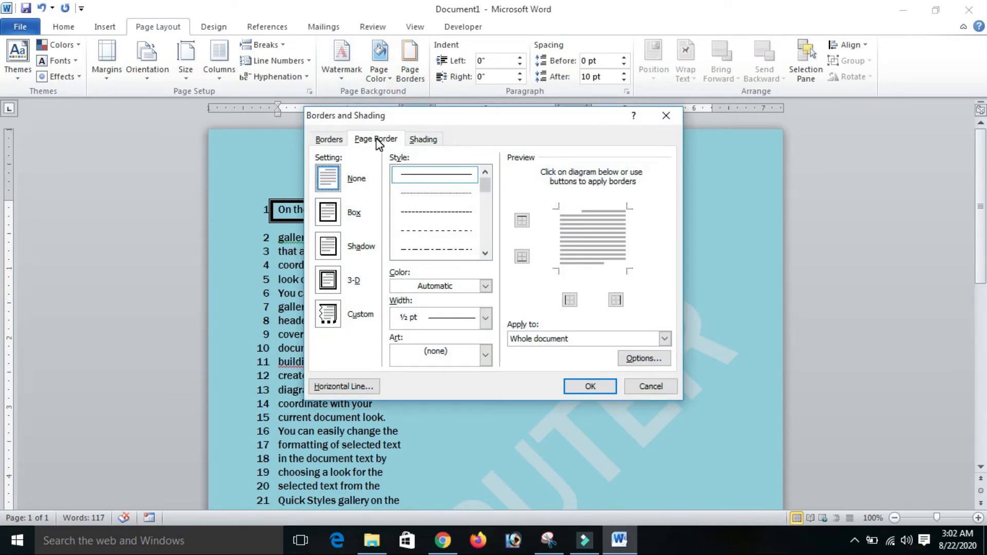
left_click(330, 216)
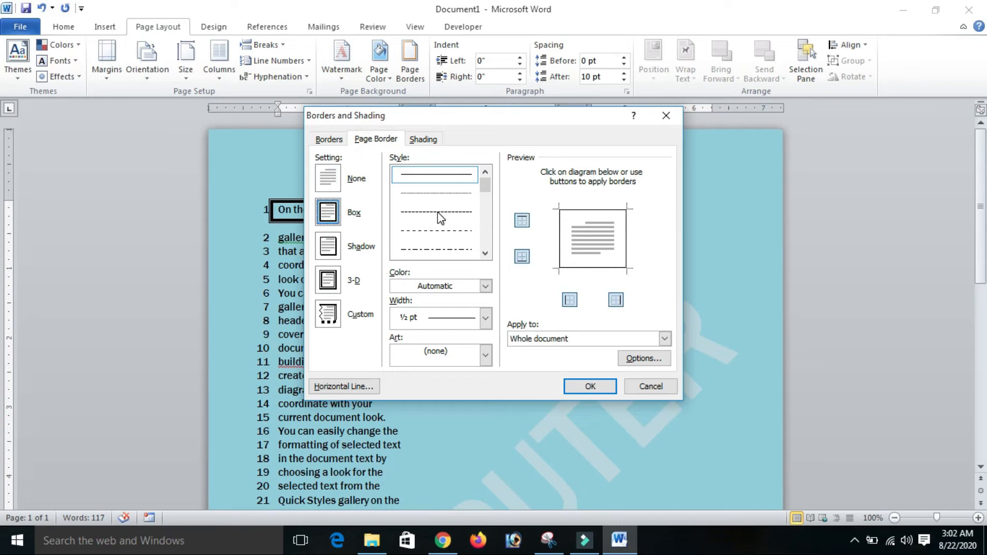
left_click_drag(487, 190, 487, 223)
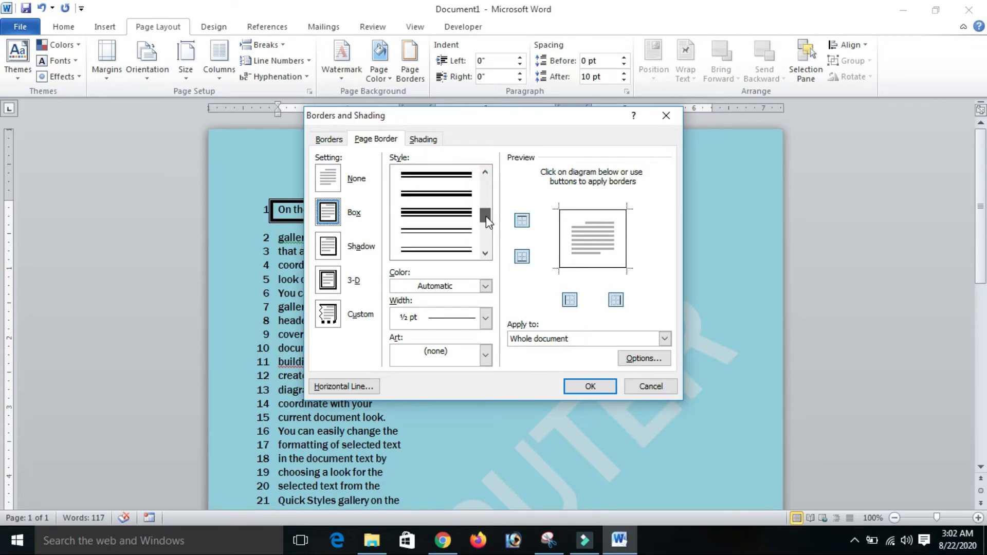
left_click(453, 225)
left_click(472, 287)
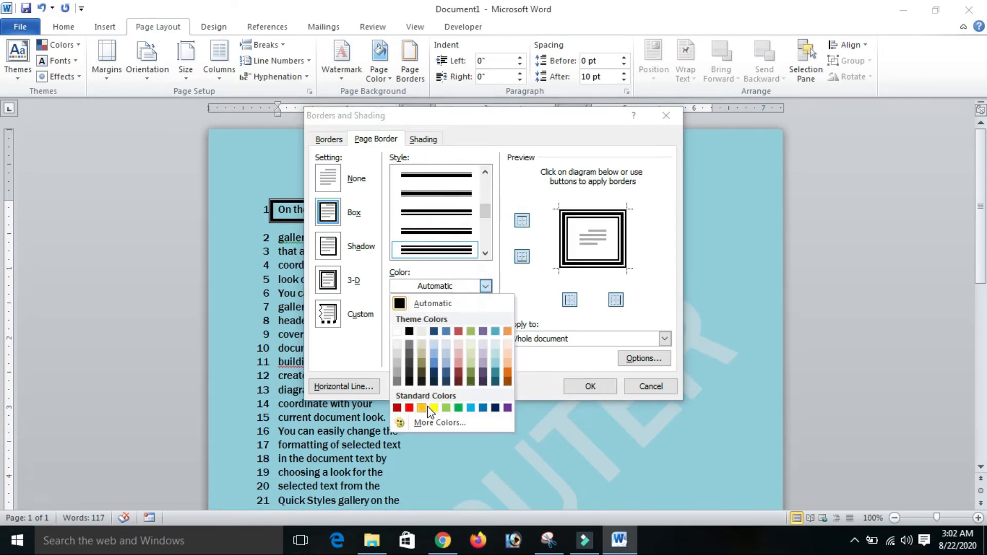
left_click(410, 408)
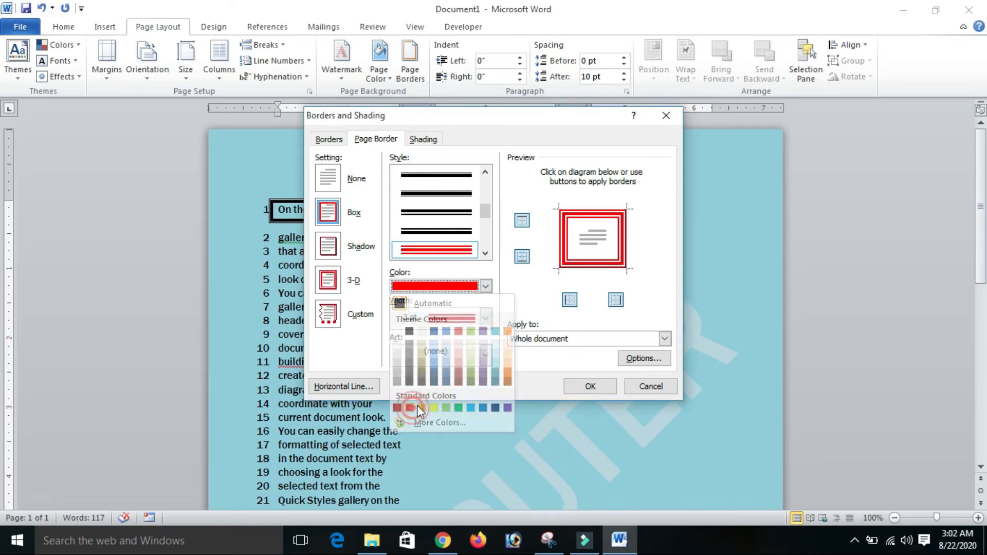
left_click(589, 386)
left_click(711, 258)
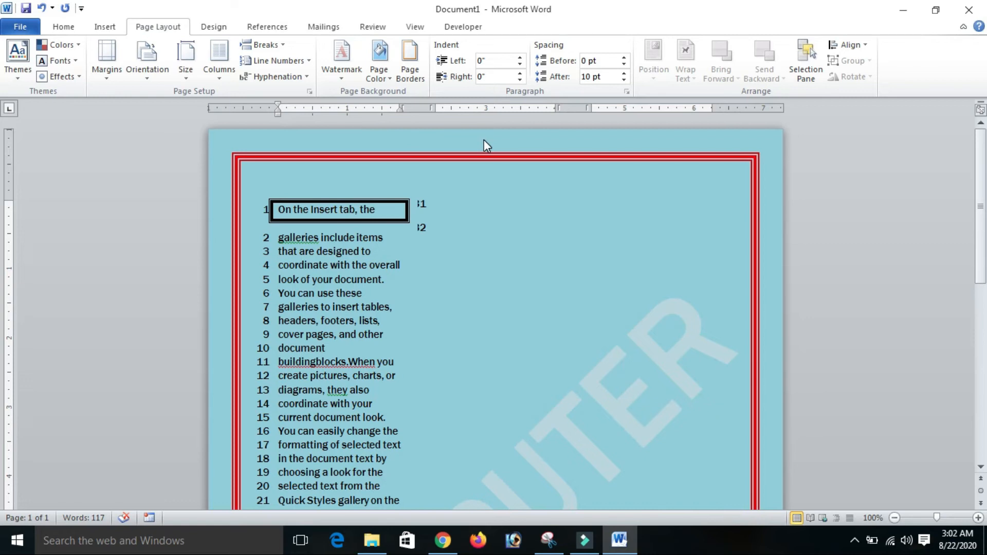
Replace the page border of the whole document with the 12 pt red hearts art border.
left_click(410, 62)
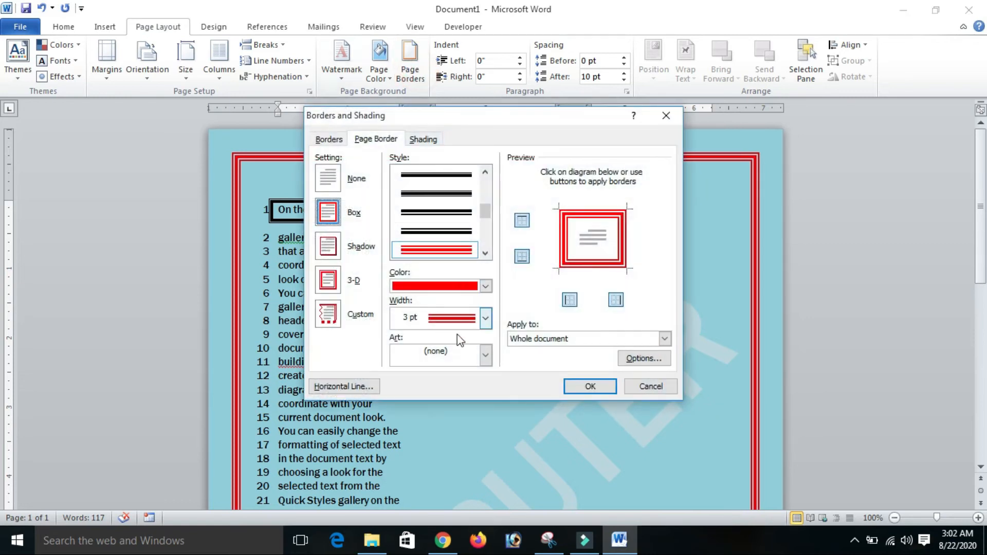
left_click(486, 354)
left_click(489, 393)
left_click(489, 394)
left_click(459, 392)
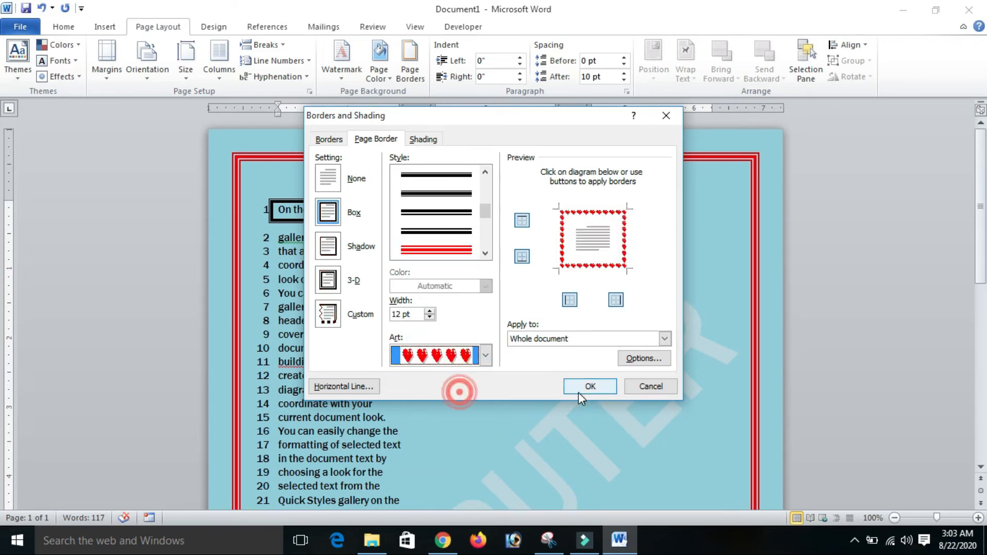
left_click(579, 392)
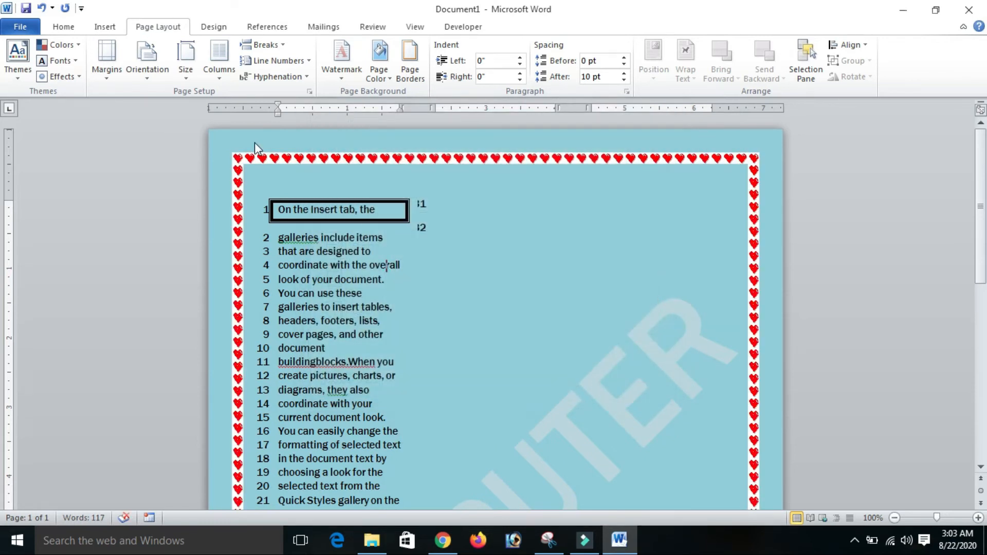
left_click(408, 79)
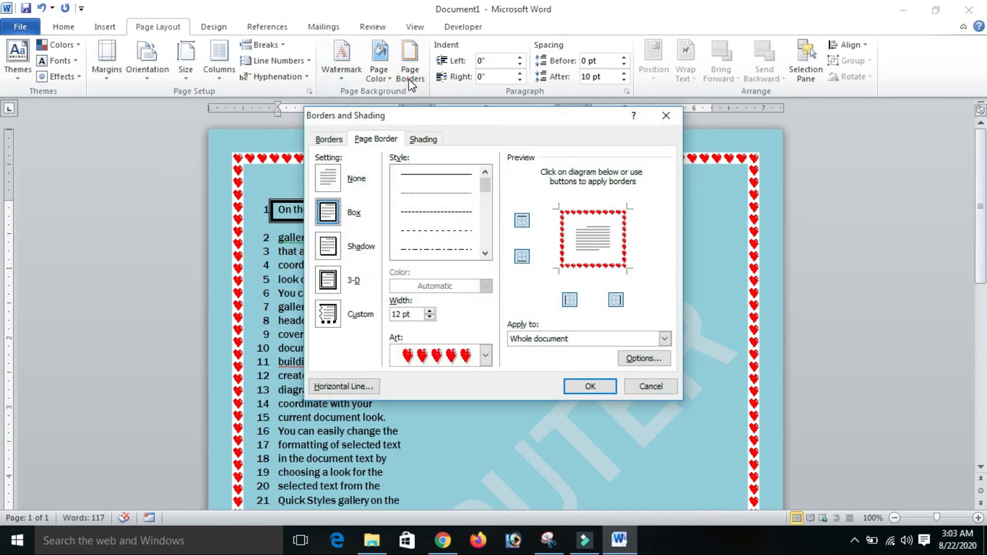
left_click(651, 386)
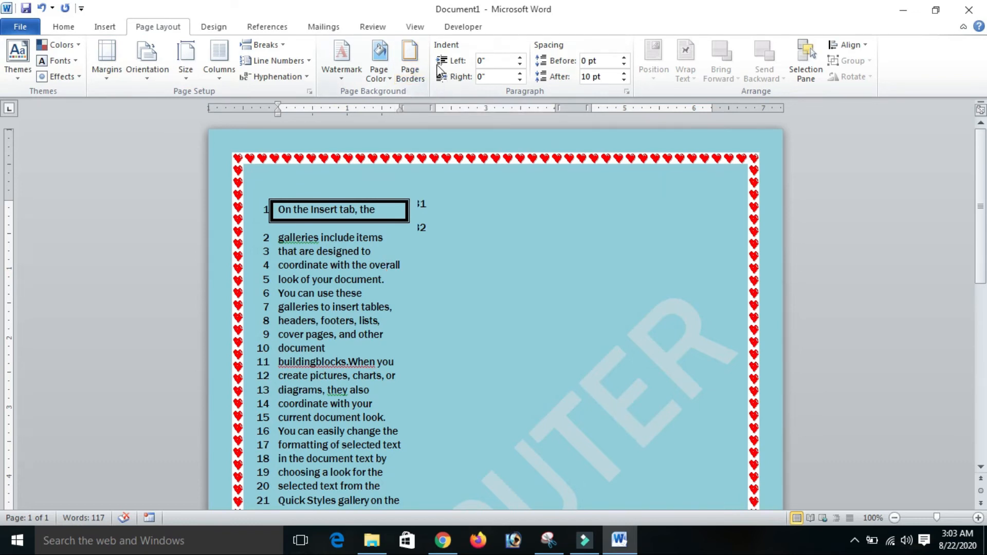
Set the left indent of the body paragraph below the bordered line to -0.5".
triple_click(303, 214)
left_click(478, 210)
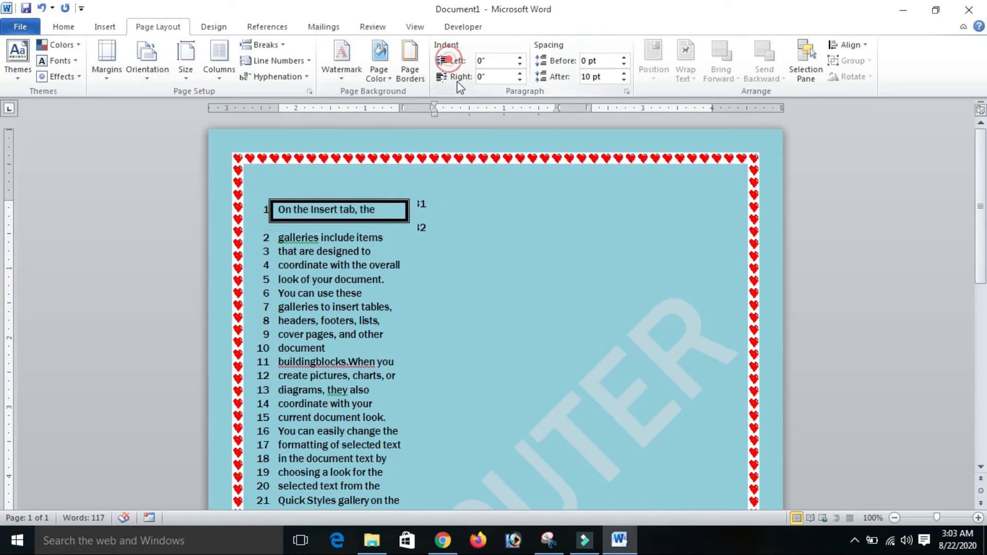
left_click(520, 64)
left_click(520, 64)
left_click(520, 64)
left_click(520, 64)
left_click(520, 64)
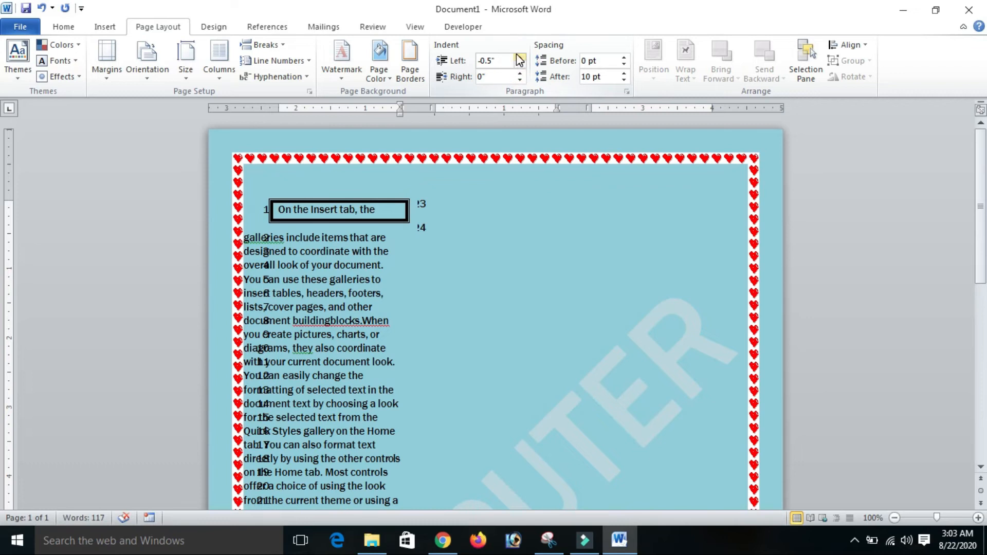
Increase the body paragraph's left indent to 0.6".
left_click(520, 58)
left_click(521, 58)
left_click(520, 57)
left_click(521, 58)
left_click(521, 58)
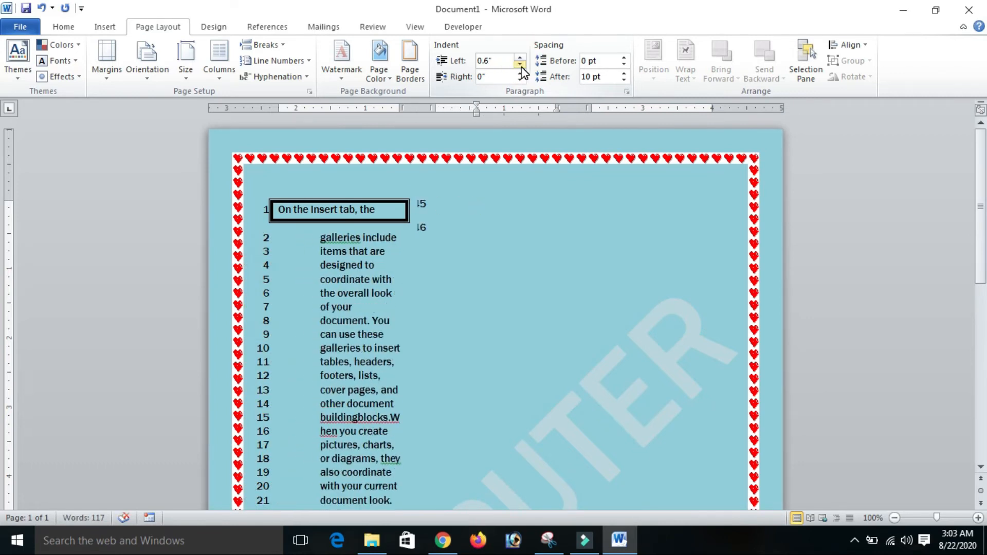
Return the body paragraph's left indent to 0".
left_click(521, 63)
left_click(521, 64)
left_click(520, 64)
left_click(521, 64)
left_click(520, 64)
left_click(521, 64)
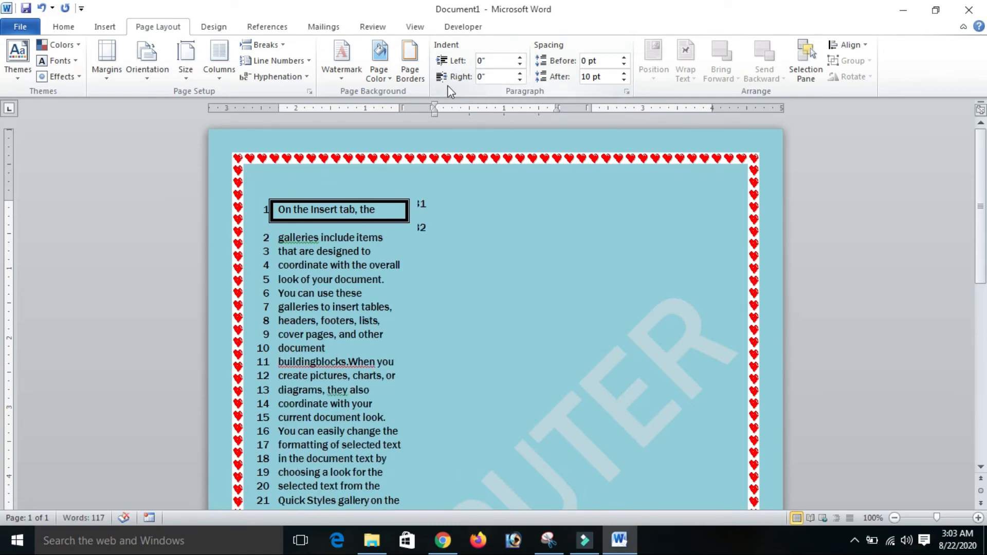
Set the right indent of the empty last paragraph in the second column to -0.3".
left_click_drag(395, 237, 480, 355)
left_click(492, 279)
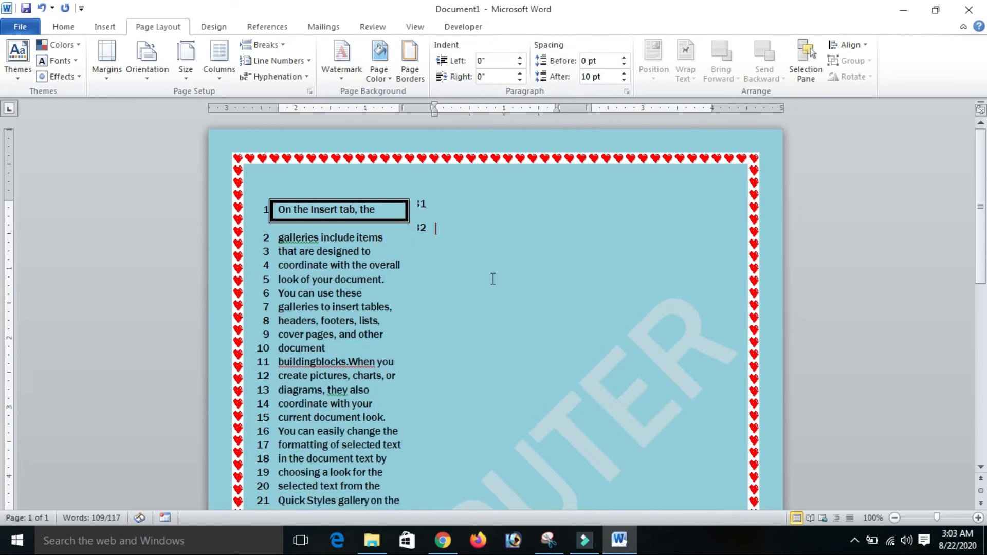
left_click(524, 79)
left_click(524, 79)
left_click(524, 80)
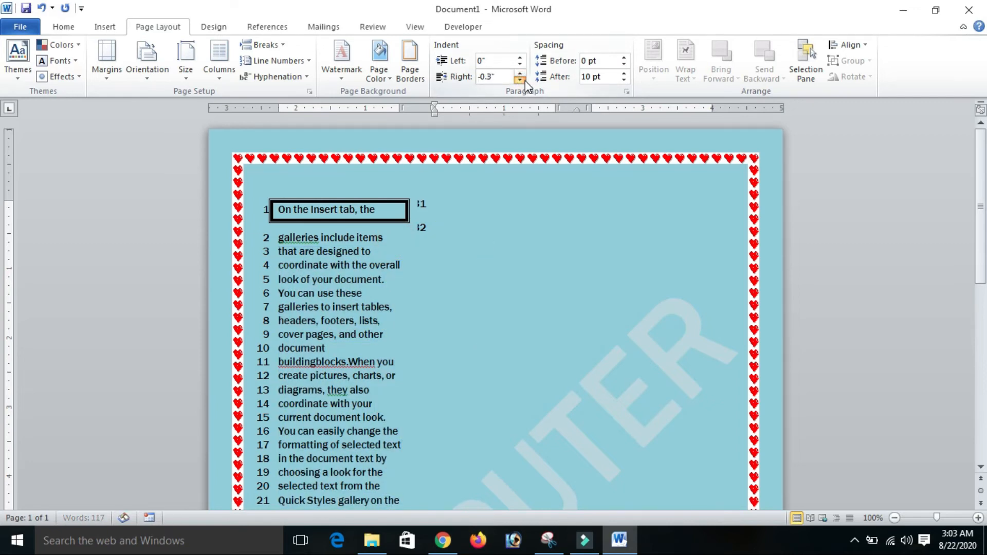
Set the right indent of the body paragraph in the first column to -1.1".
left_click(358, 345)
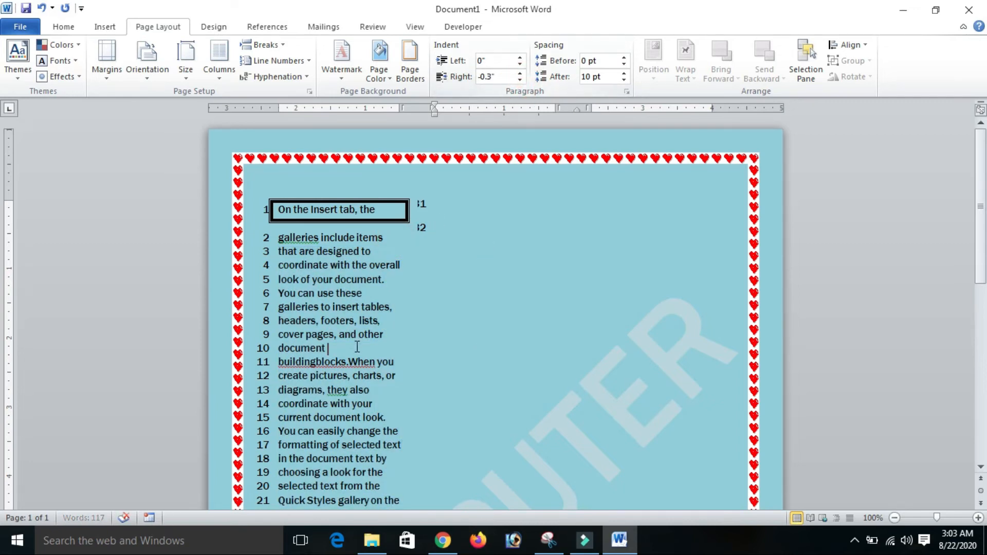
left_click(520, 80)
left_click(520, 80)
left_click(521, 79)
left_click(520, 79)
left_click(521, 80)
left_click(521, 79)
left_click(521, 79)
left_click(521, 79)
left_click(520, 79)
left_click(520, 79)
left_click(520, 80)
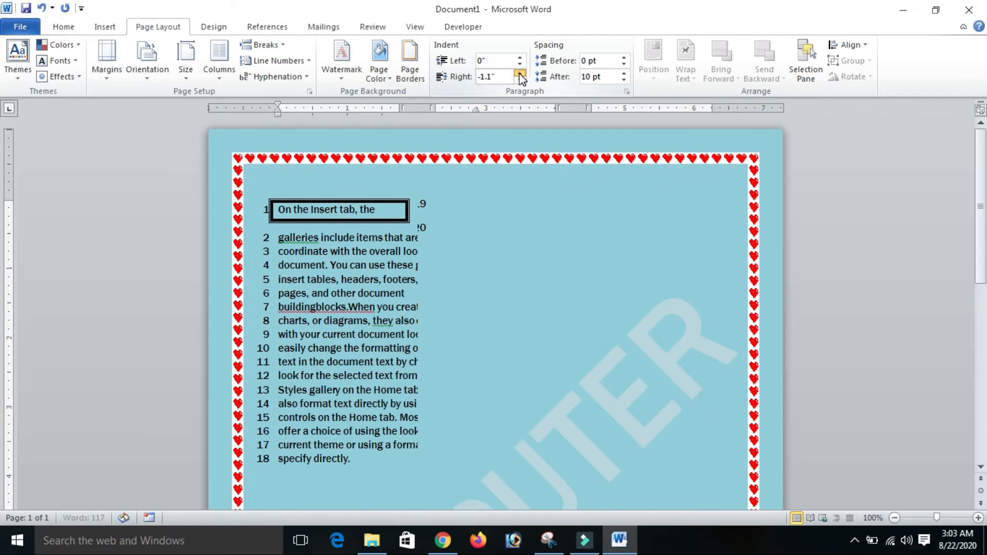
Increase the body paragraph's right indent to 0.6".
left_click(520, 75)
left_click(520, 74)
left_click(520, 74)
left_click(520, 74)
left_click(520, 74)
left_click(520, 75)
left_click(520, 74)
left_click(520, 75)
left_click(520, 75)
left_click(520, 74)
left_click(520, 74)
left_click(520, 75)
left_click(520, 75)
left_click(520, 74)
left_click(520, 75)
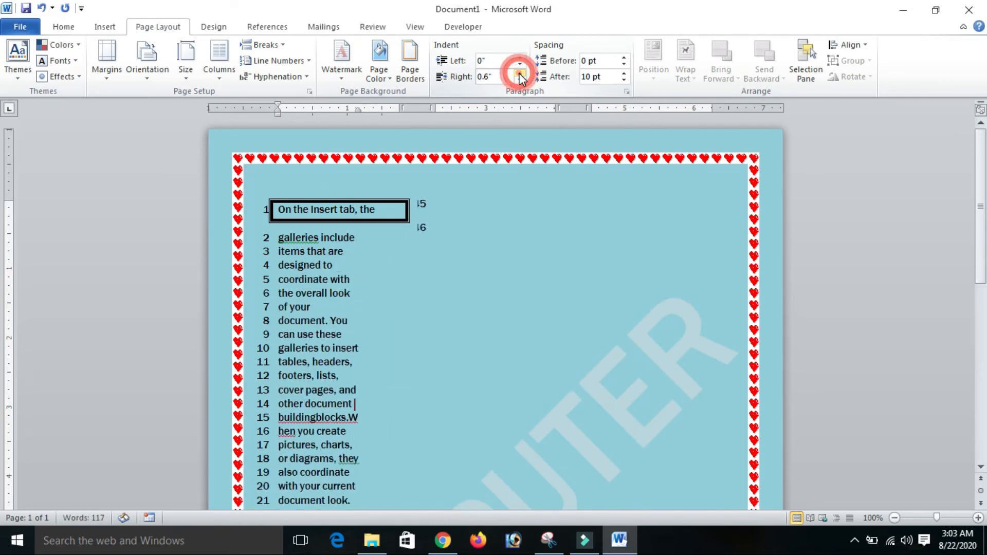
Decrease the body paragraph's right indent to -0.9".
left_click(521, 80)
left_click(520, 80)
left_click(520, 80)
left_click(520, 81)
left_click(521, 80)
left_click(521, 81)
left_click(520, 80)
left_click(520, 80)
left_click(520, 80)
left_click(520, 80)
left_click(520, 81)
left_click(520, 80)
left_click(521, 81)
left_click(521, 80)
left_click(521, 81)
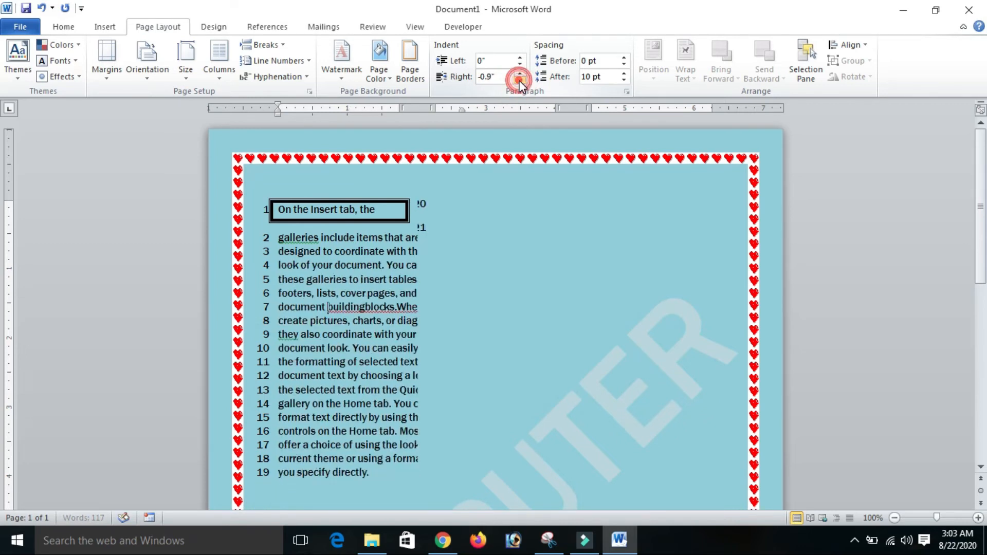
left_click(520, 80)
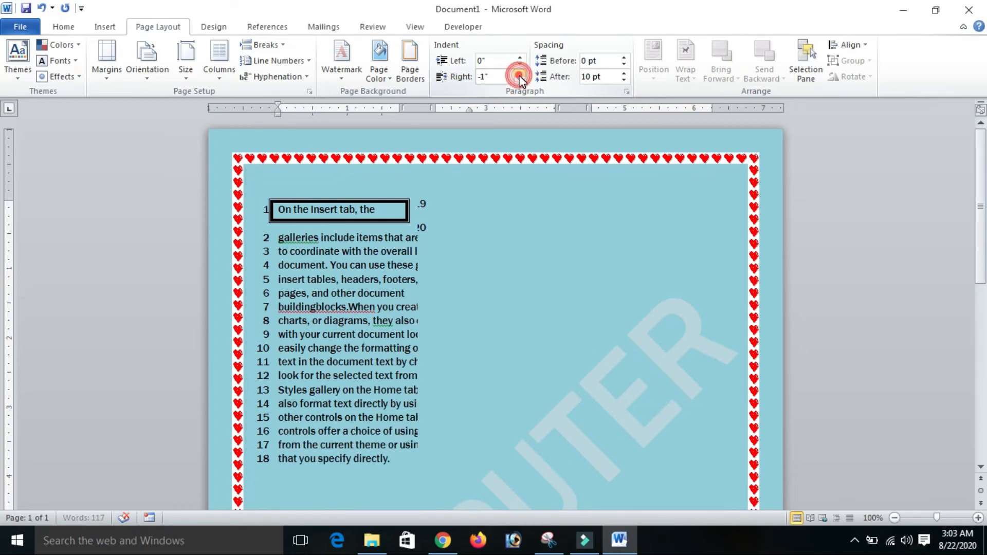
left_click(520, 75)
Reset the body paragraph's right indent to 0".
left_click(497, 80)
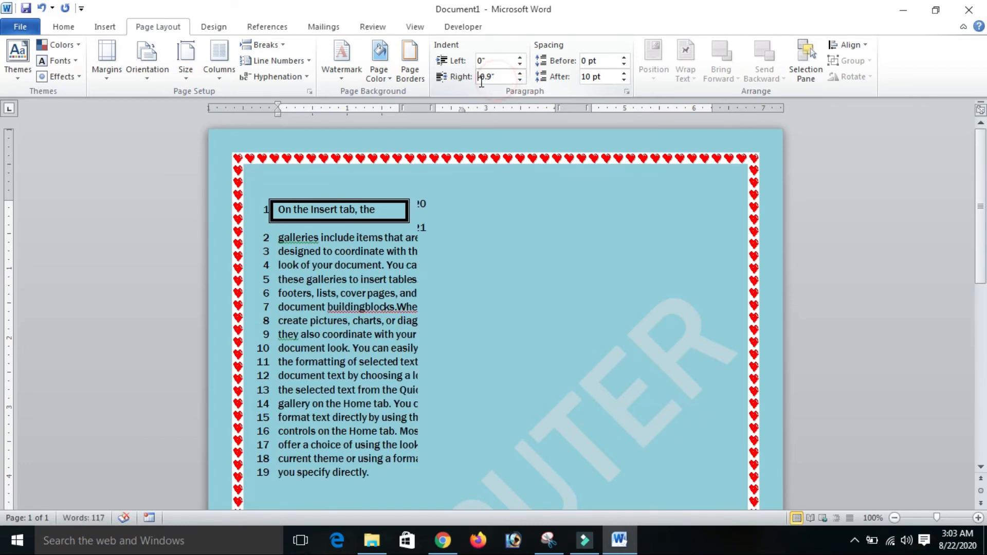
left_click_drag(505, 78, 474, 83)
left_click(396, 268)
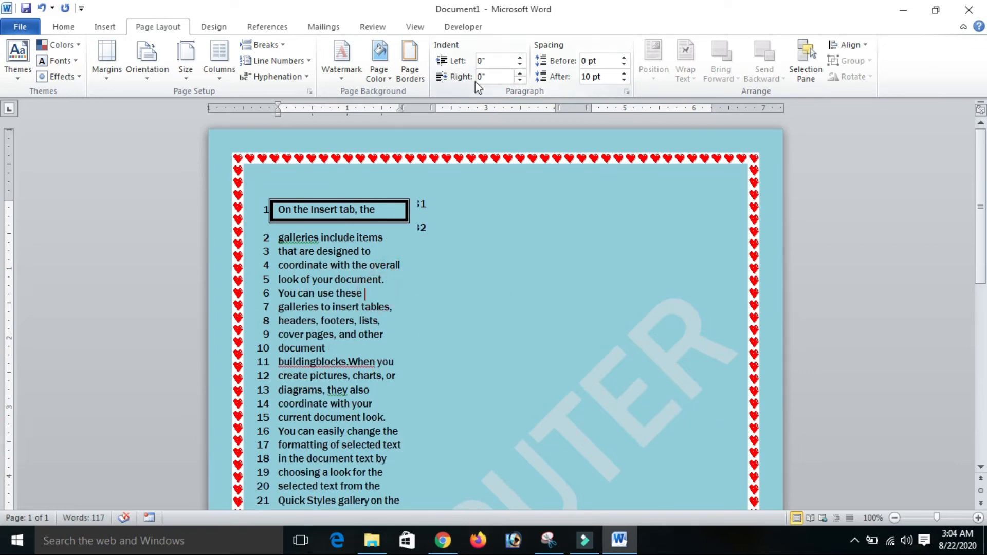
Change the document text from three columns to one column.
left_click(222, 78)
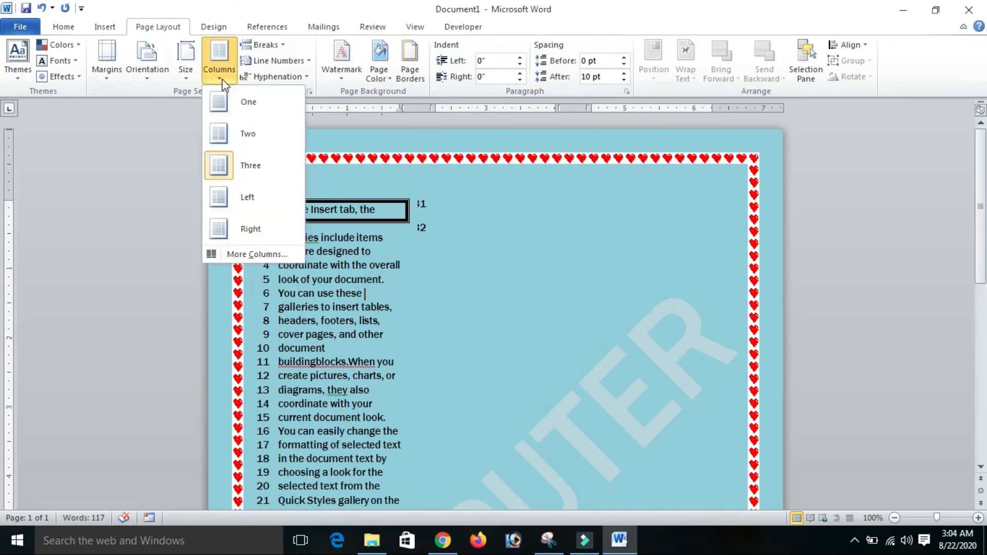
left_click(288, 102)
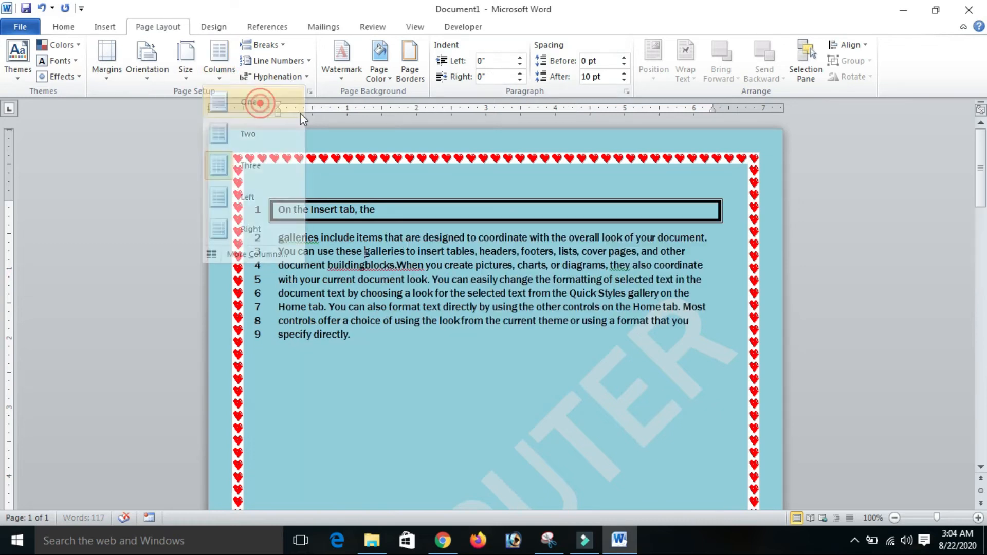
Try a -0.2" left indent and a negative right indent on the body paragraph, returning both to 0".
left_click(519, 65)
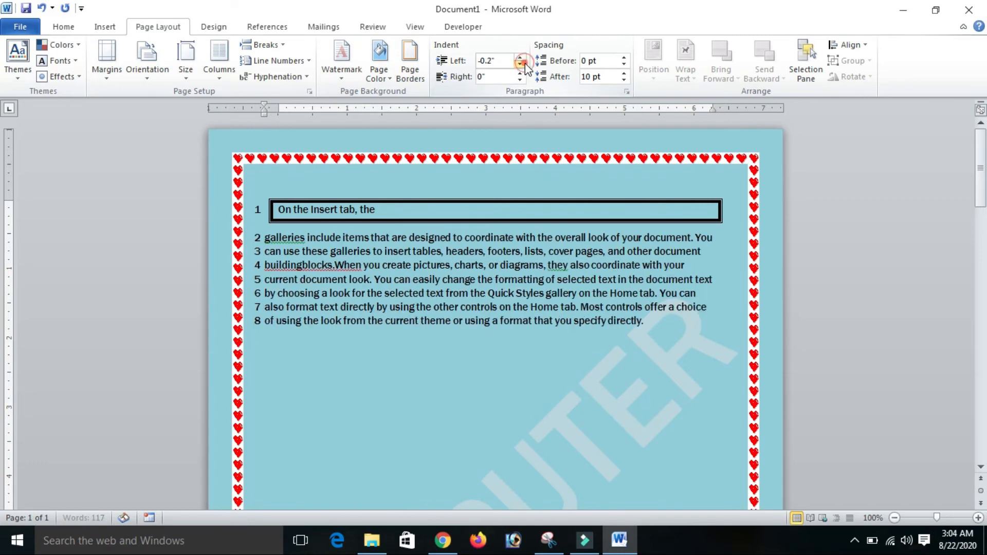
left_click(520, 57)
left_click(520, 79)
left_click(521, 80)
left_click(520, 80)
left_click(520, 73)
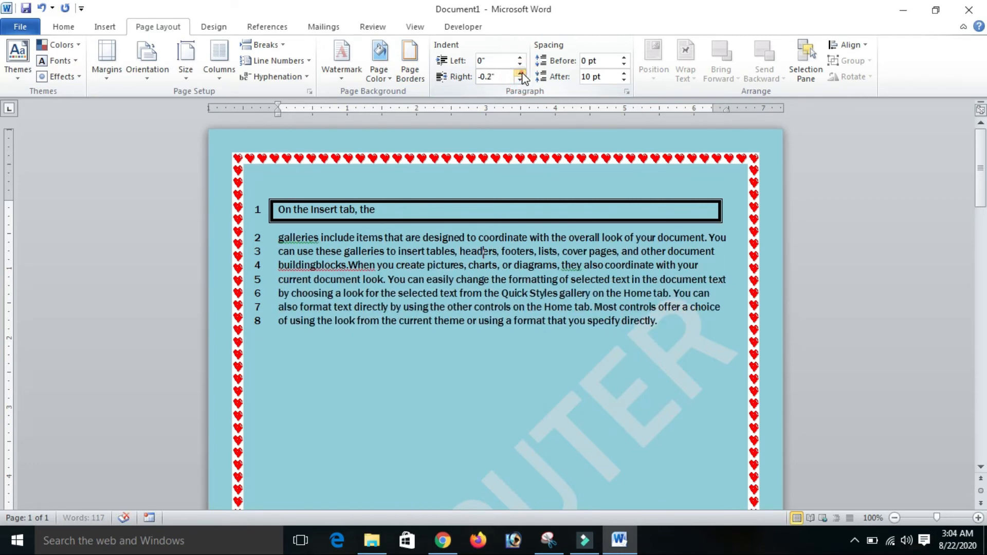
left_click(520, 73)
left_click(521, 73)
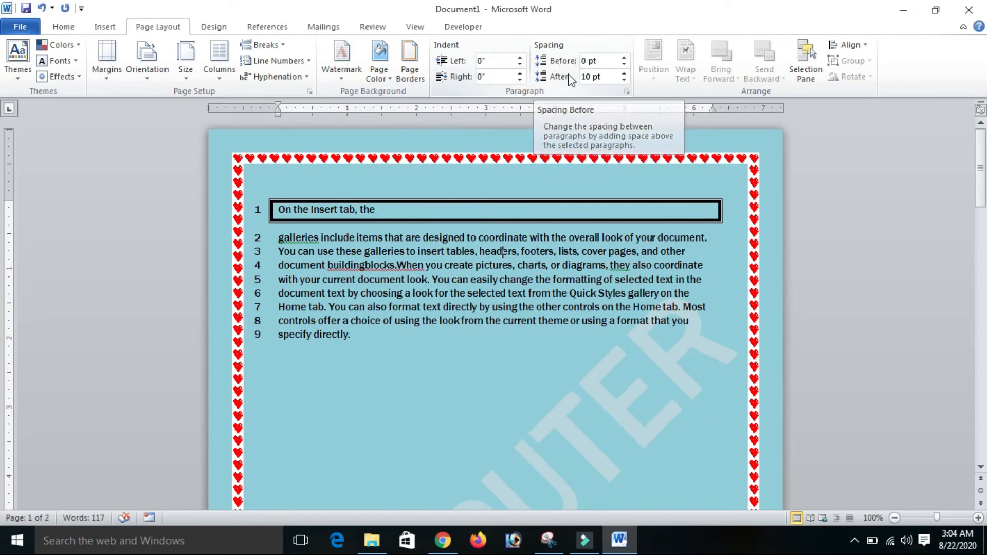
Increase the body paragraph's spacing before in steps to more than 42 pt.
left_click(624, 64)
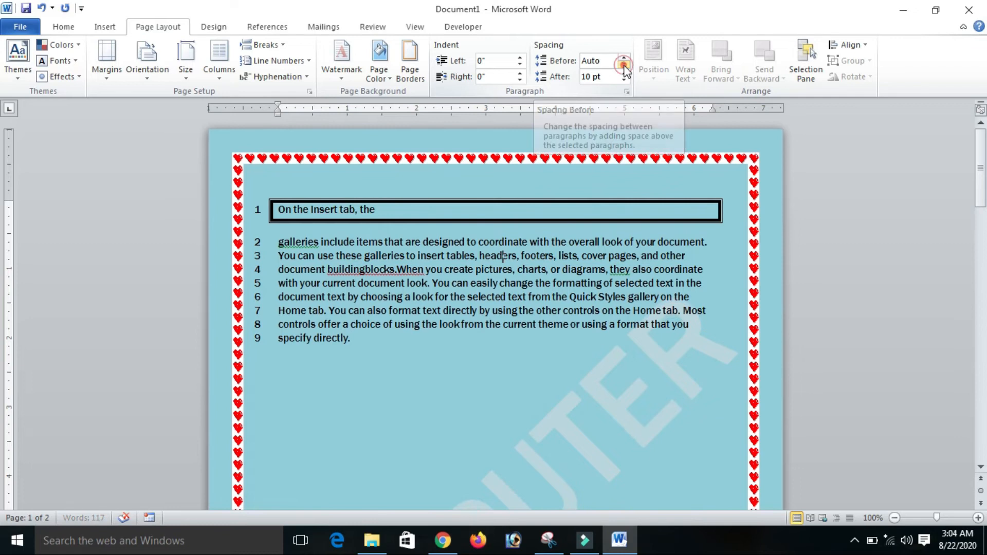
left_click(624, 59)
left_click(624, 59)
left_click(624, 58)
left_click(624, 59)
left_click(624, 59)
left_click(623, 58)
left_click(624, 59)
left_click(624, 59)
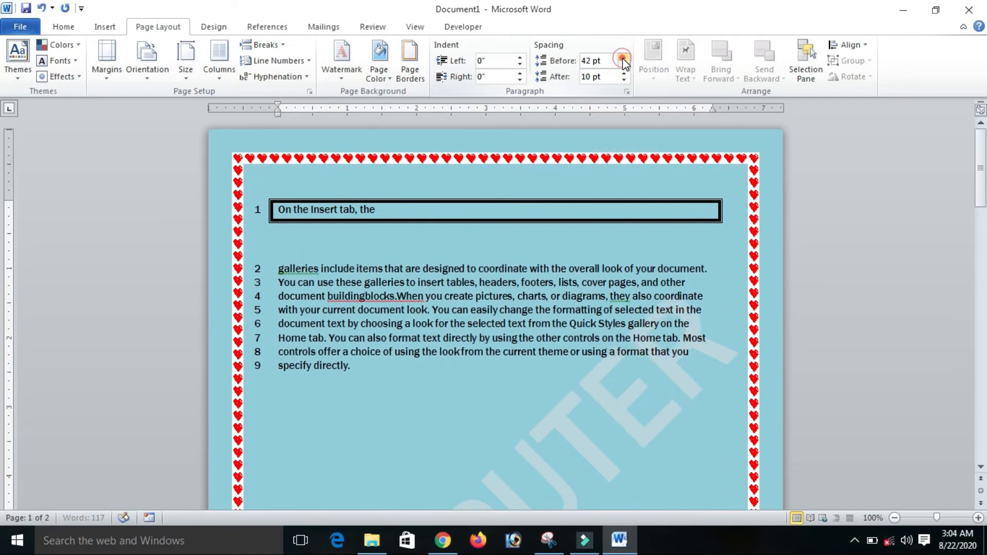
left_click(624, 58)
left_click(624, 59)
Set the body paragraph's spacing after to 12 pt and return its spacing before to Auto.
left_click(624, 74)
left_click(624, 64)
left_click(623, 64)
left_click(624, 64)
left_click(623, 64)
left_click(624, 64)
left_click(624, 64)
left_click(624, 63)
left_click(624, 64)
left_click(624, 64)
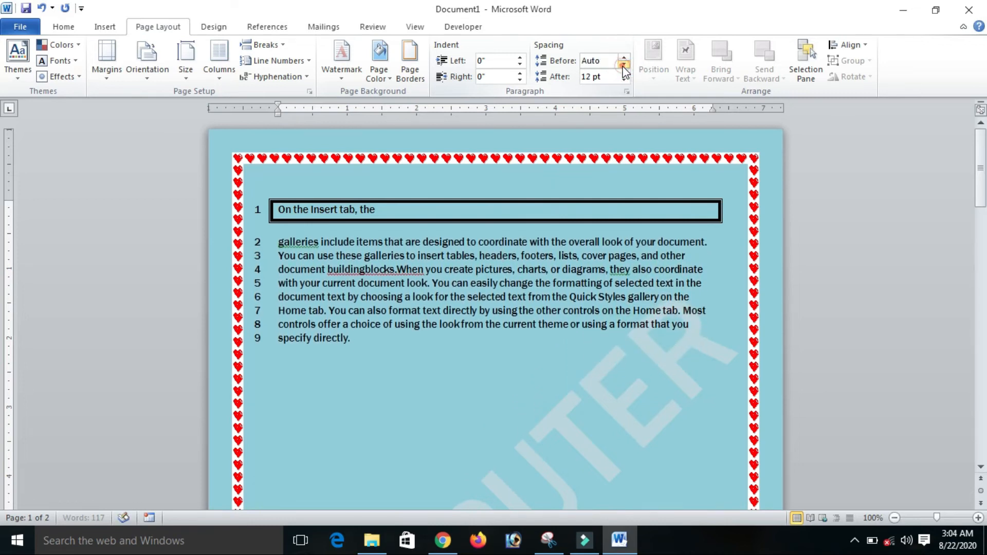
Set the body paragraph's spacing after to 18 pt and split it before "document" in line 4 and before "Home tab" in line 7.
left_click(625, 80)
left_click(625, 80)
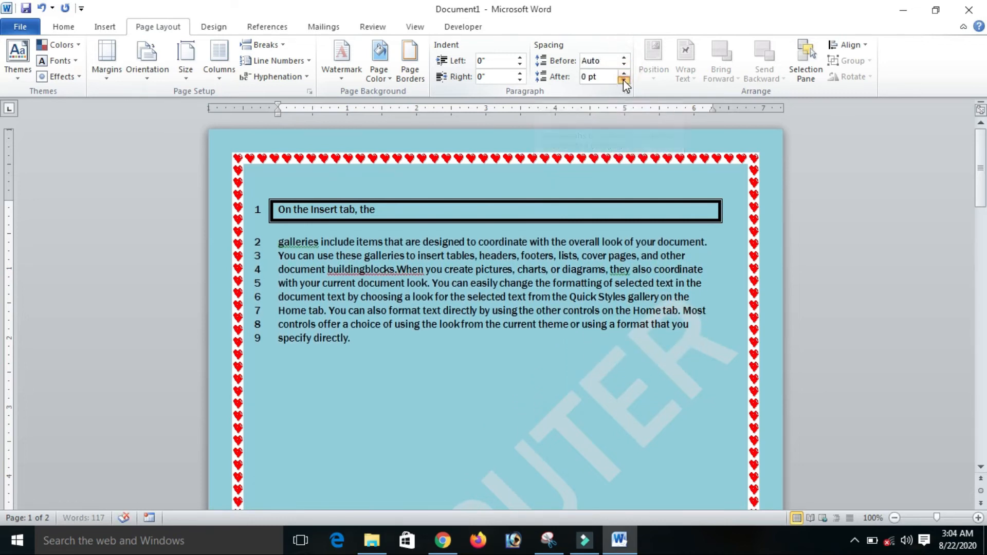
left_click(624, 73)
left_click(624, 73)
left_click(624, 74)
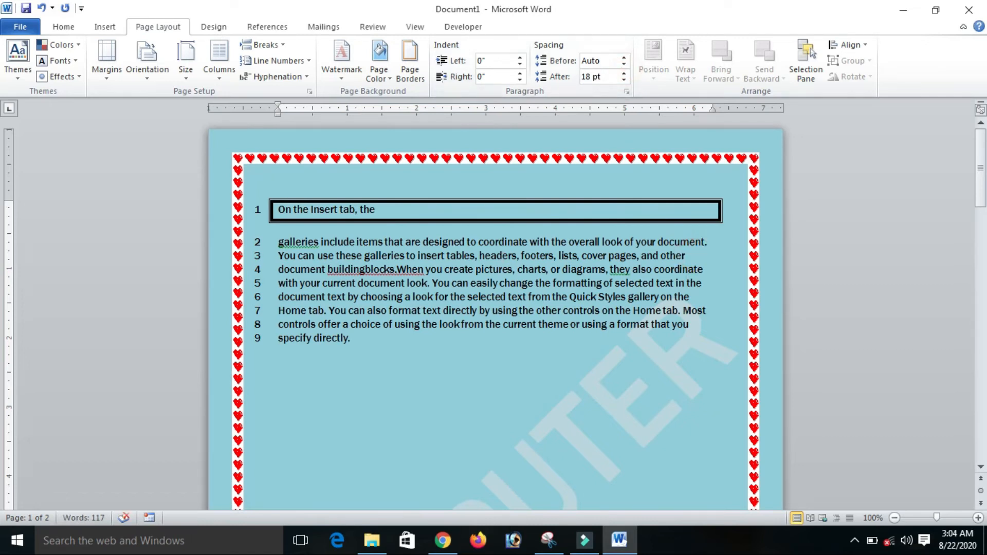
key("Return")
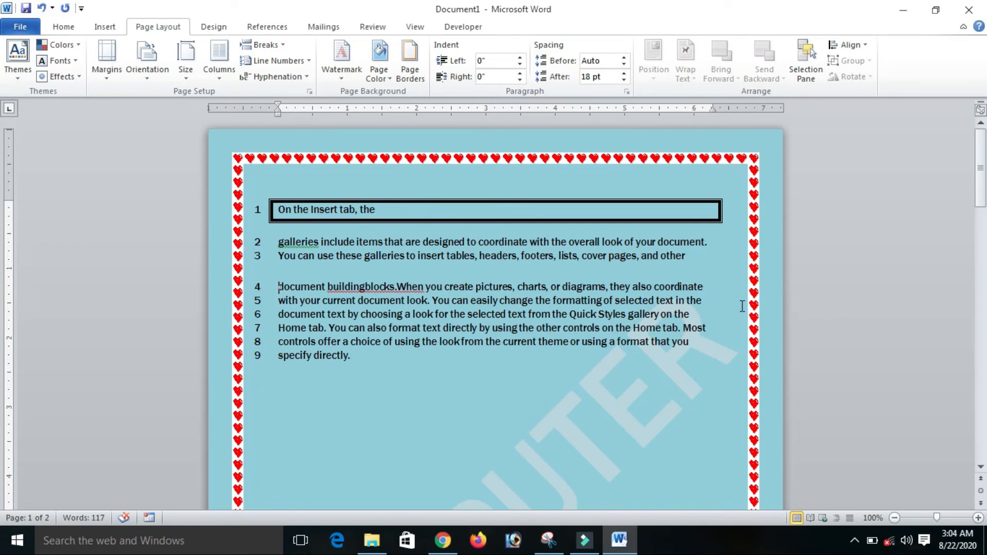
key("Return")
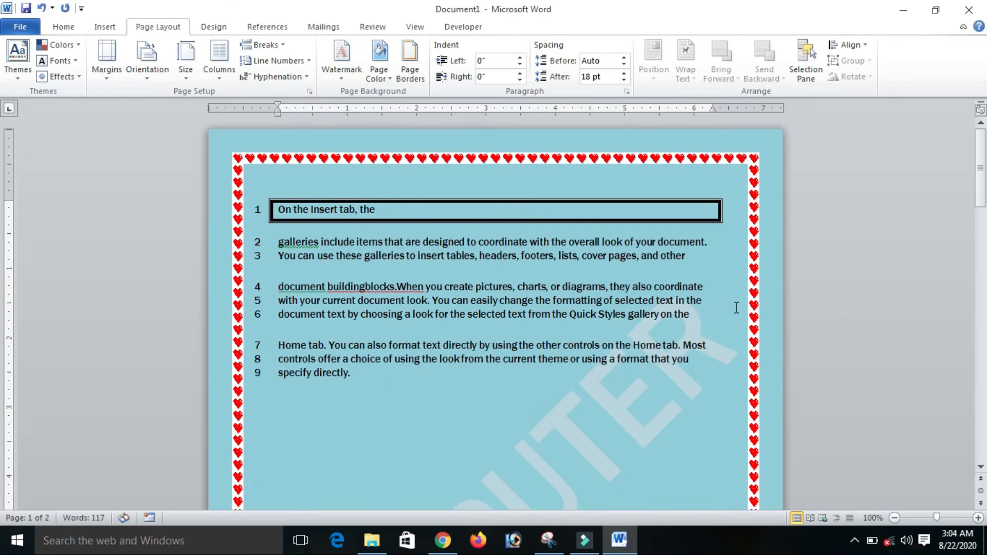
Reduce the last paragraph's spacing after to 0 pt and raise it again in steps.
left_click(624, 80)
left_click(624, 80)
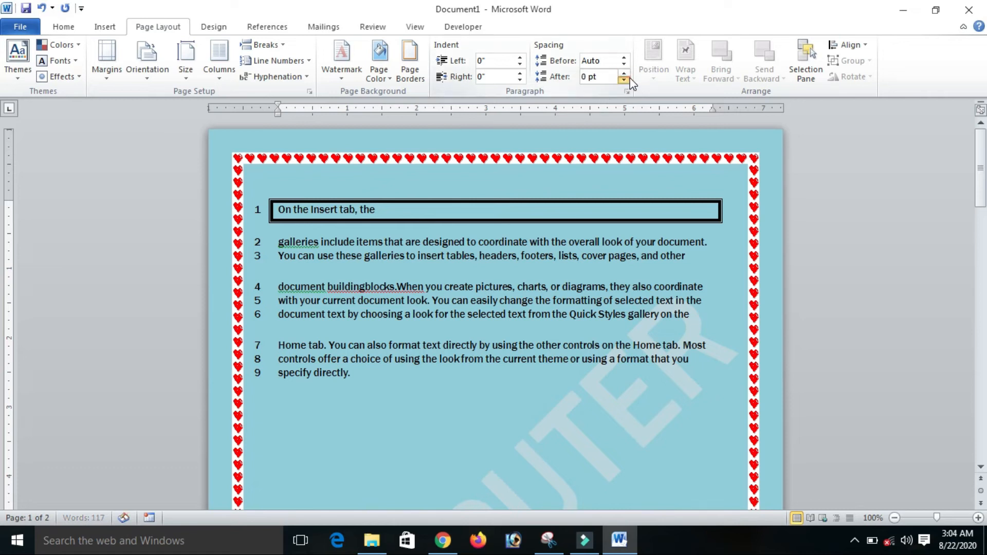
left_click(624, 74)
left_click(624, 73)
left_click(625, 73)
left_click(625, 74)
left_click(625, 73)
left_click(624, 73)
left_click(624, 73)
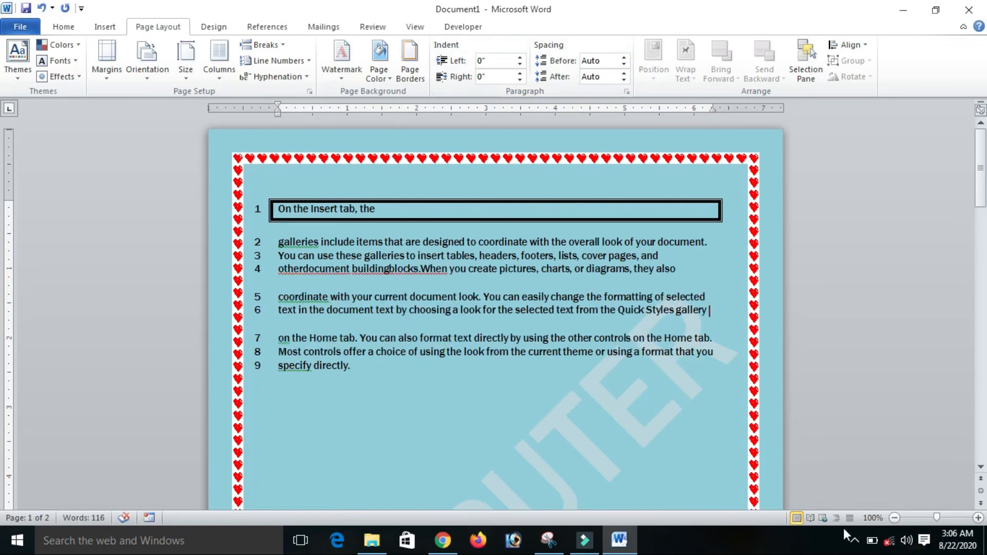
Turn off line numbering for the document text.
left_click(625, 268)
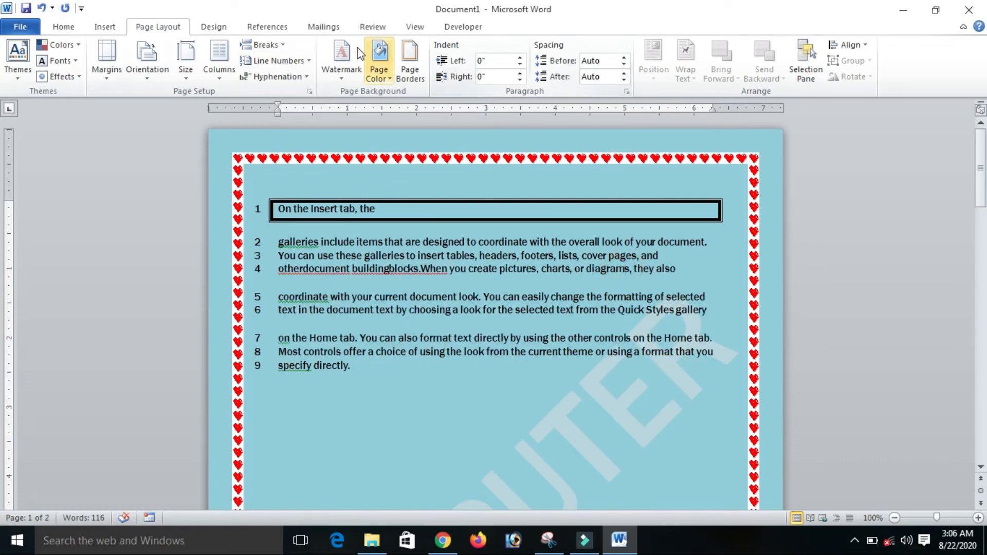
left_click(305, 62)
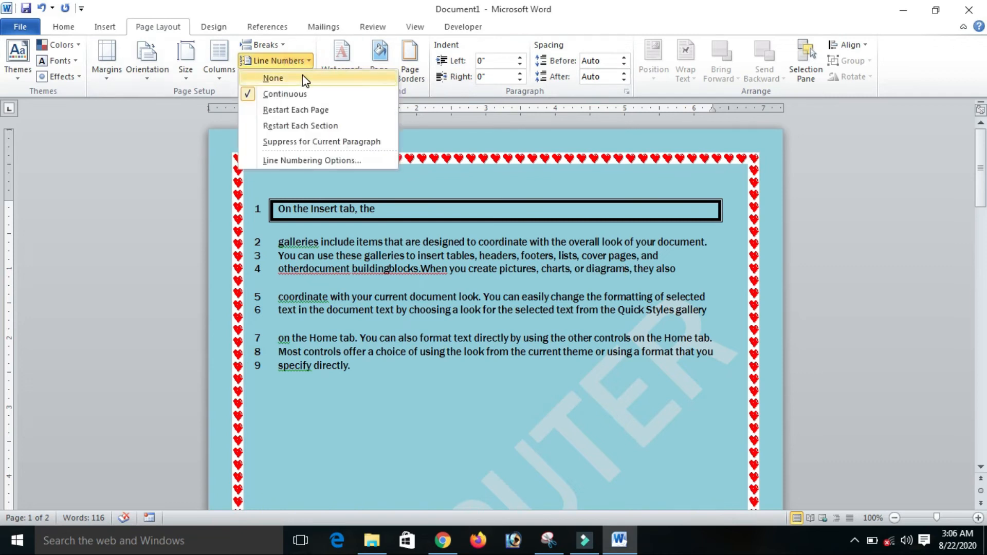
left_click(302, 75)
left_click(366, 338)
left_click(635, 157)
left_click(460, 304)
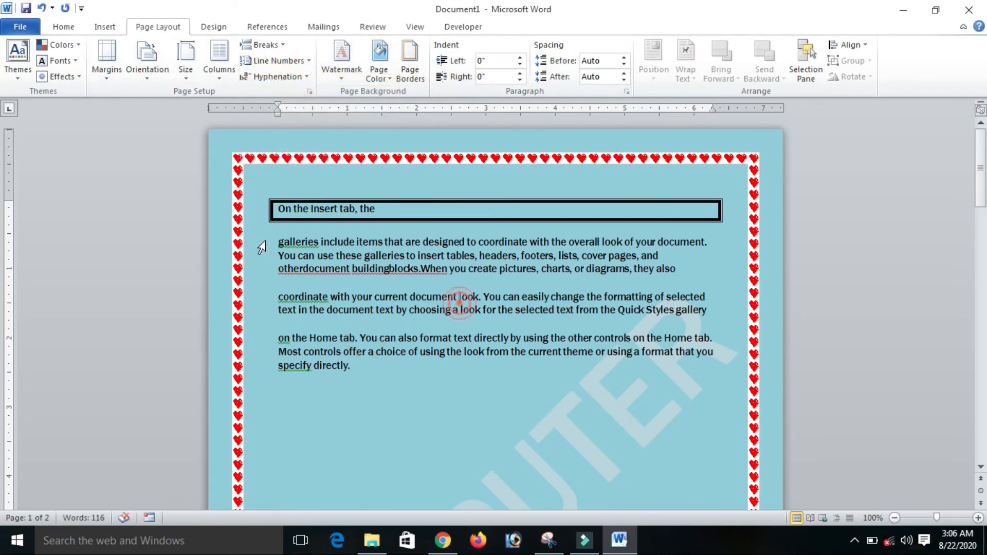
Select all the document text and increase its spacing before to 60 pt.
left_click_drag(277, 209, 528, 379)
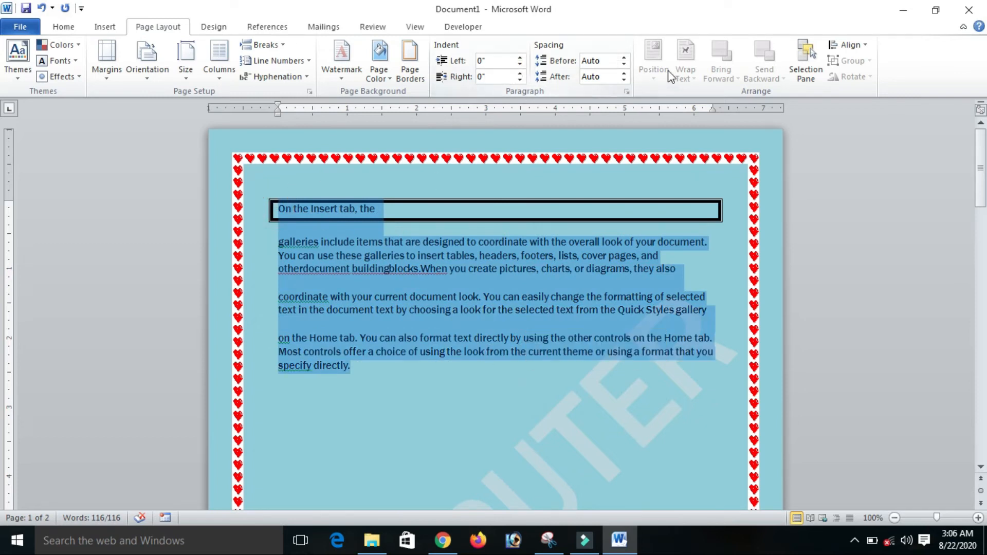
left_click(624, 58)
left_click(624, 57)
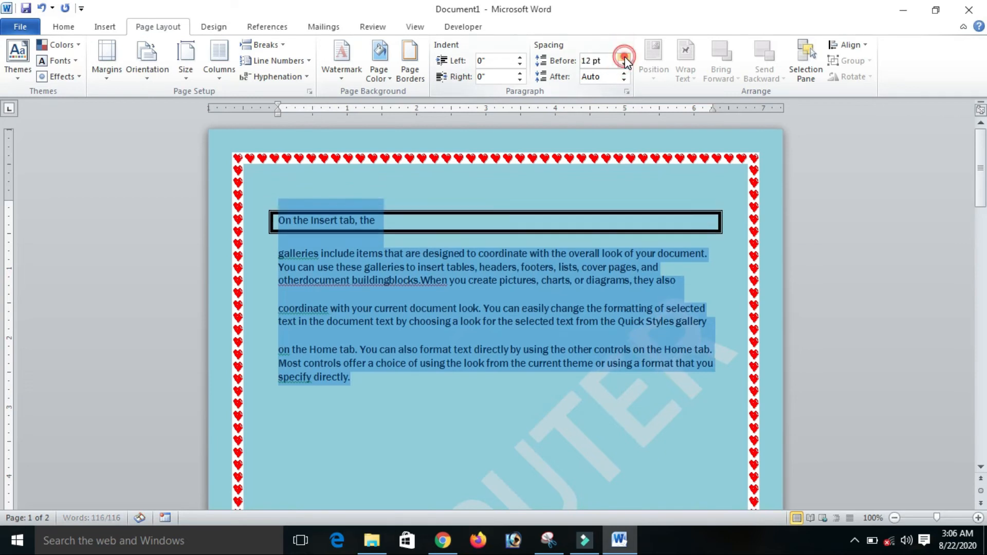
left_click(624, 58)
left_click(624, 58)
left_click(624, 58)
left_click(624, 57)
left_click(624, 58)
left_click(624, 58)
left_click(624, 58)
left_click(624, 57)
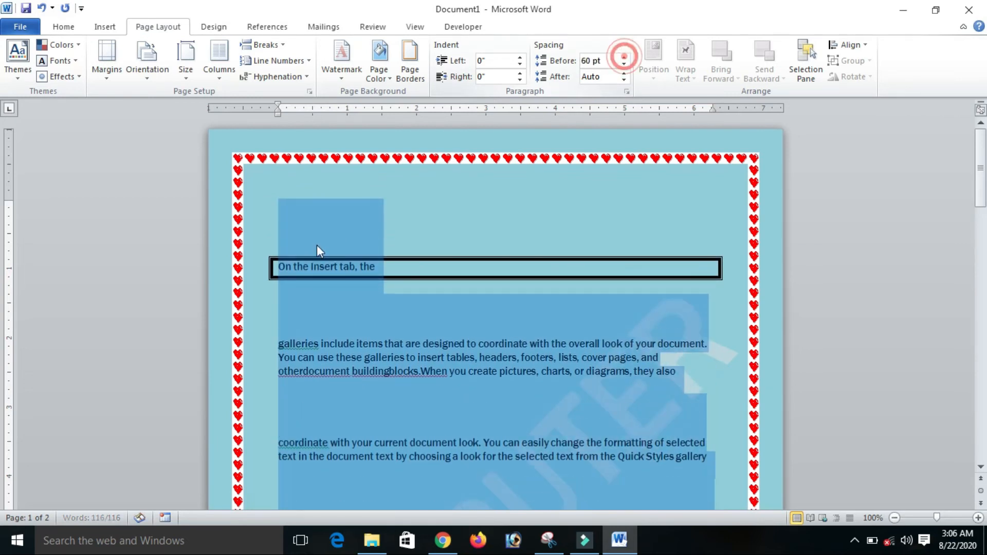
Return the spacing before of all the selected paragraphs to Auto.
left_click(624, 64)
left_click(625, 65)
left_click(624, 64)
left_click(624, 64)
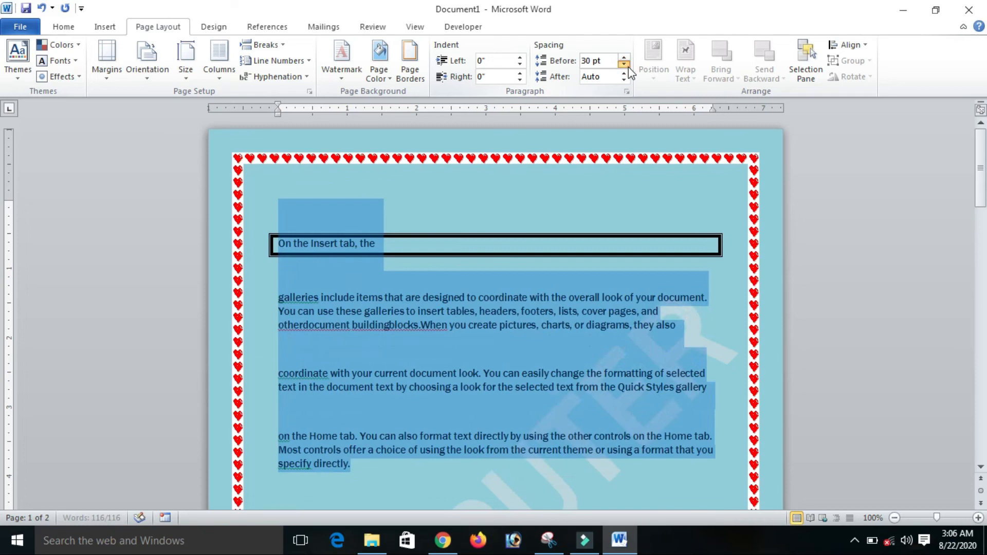
left_click(624, 64)
left_click(624, 65)
left_click(625, 64)
left_click(624, 64)
left_click(624, 64)
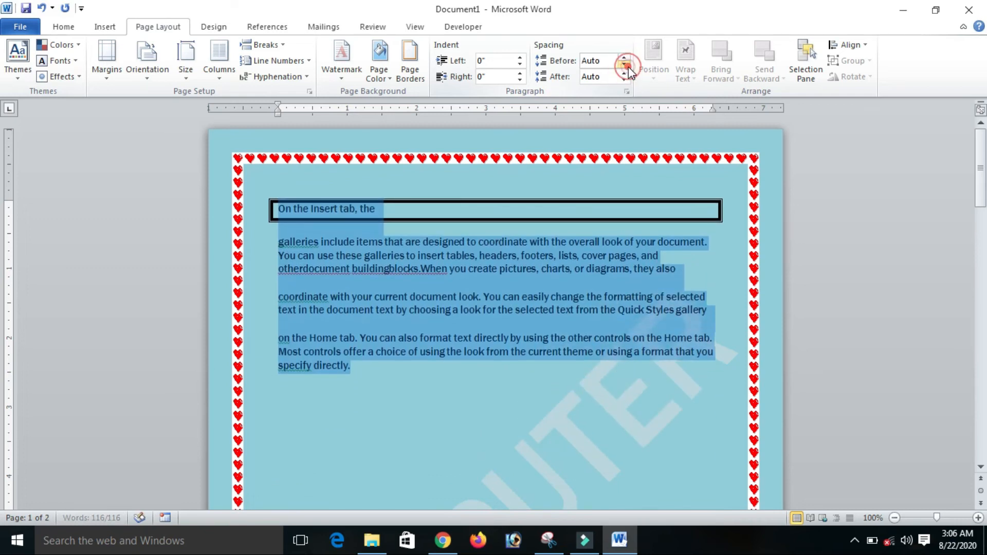
Increase the spacing after of all the selected paragraphs to more than 60 pt.
left_click(624, 73)
left_click(624, 73)
left_click(624, 73)
left_click(624, 73)
left_click(624, 73)
left_click(624, 73)
left_click(624, 73)
left_click(624, 73)
left_click(624, 73)
left_click(624, 73)
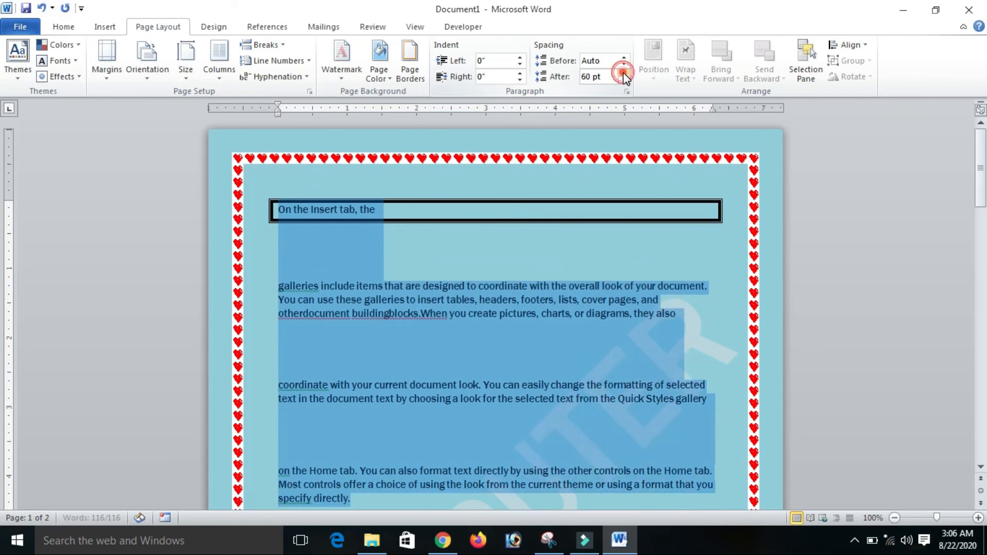
left_click(624, 73)
Reduce the spacing after of all the selected paragraphs to 0 pt and deselect the text.
left_click(624, 79)
double_click(624, 80)
left_click(624, 80)
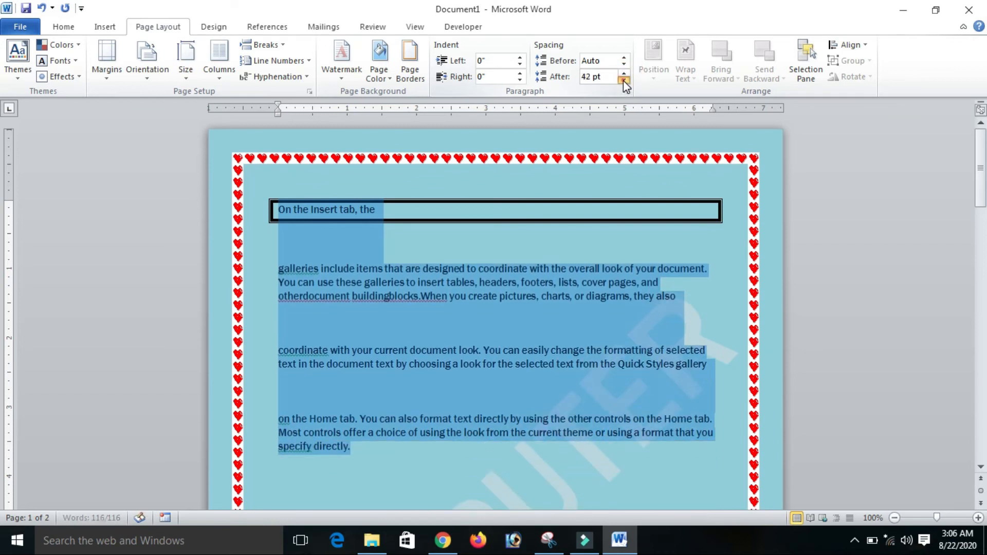
left_click(624, 79)
left_click(623, 80)
left_click(624, 79)
left_click(624, 79)
left_click(624, 80)
left_click(624, 80)
left_click(624, 80)
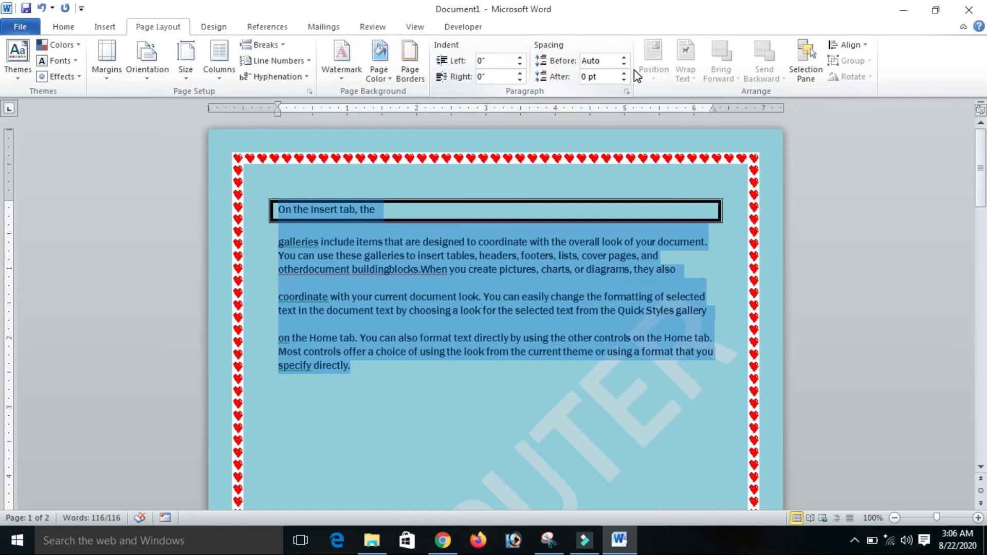
left_click(476, 315)
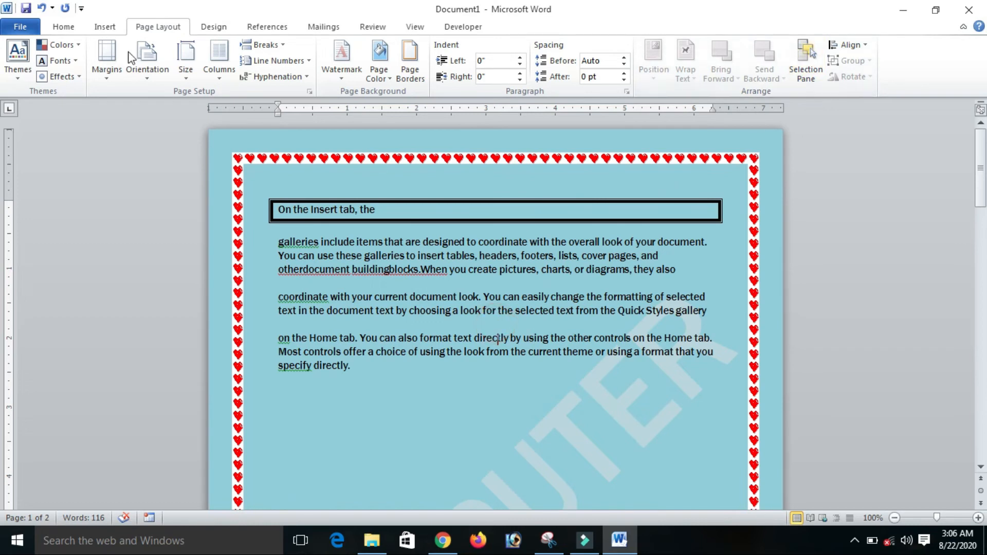
Draw a rectangle about 3.06" wide and 2.25" high over the body text and position it at the page's top left with text wrapping.
left_click(107, 27)
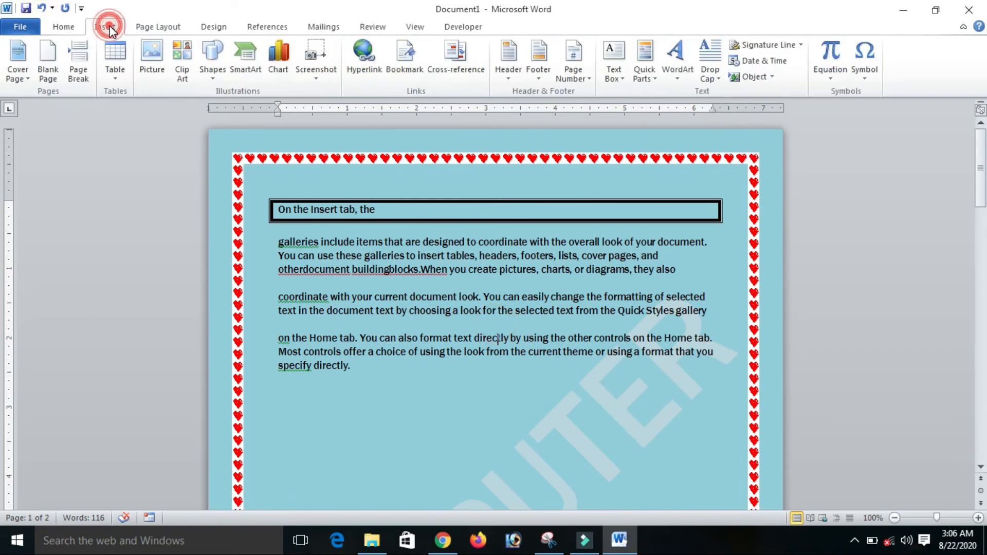
left_click(203, 69)
left_click(245, 105)
mouse_move(317, 239)
left_mouse_down()
mouse_move(396, 334)
mouse_move(531, 397)
left_mouse_up()
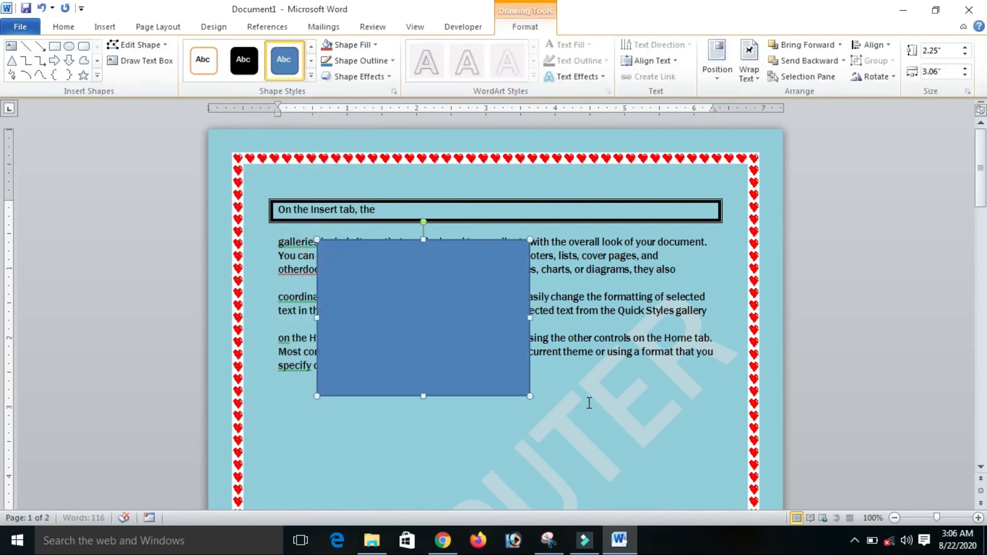
left_click(720, 77)
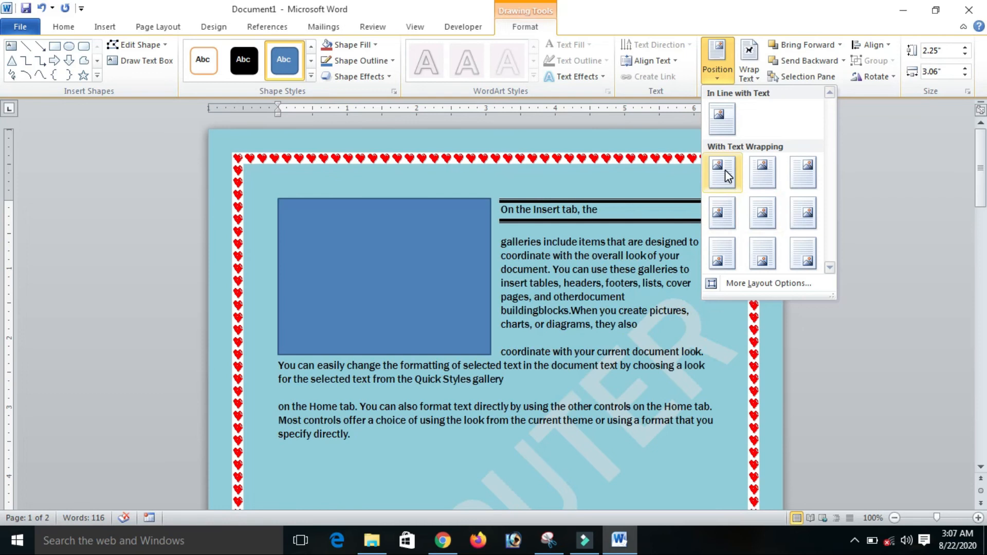
left_click(727, 172)
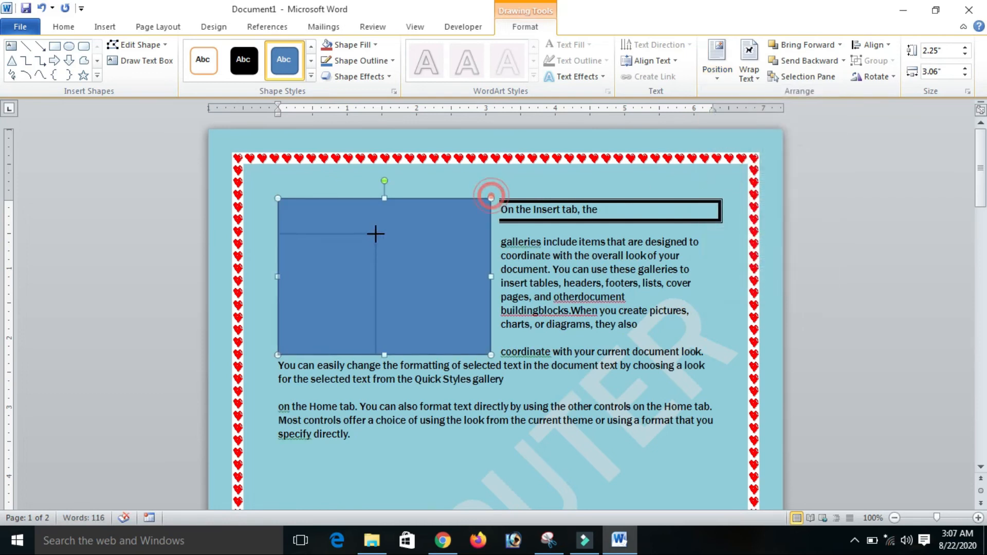